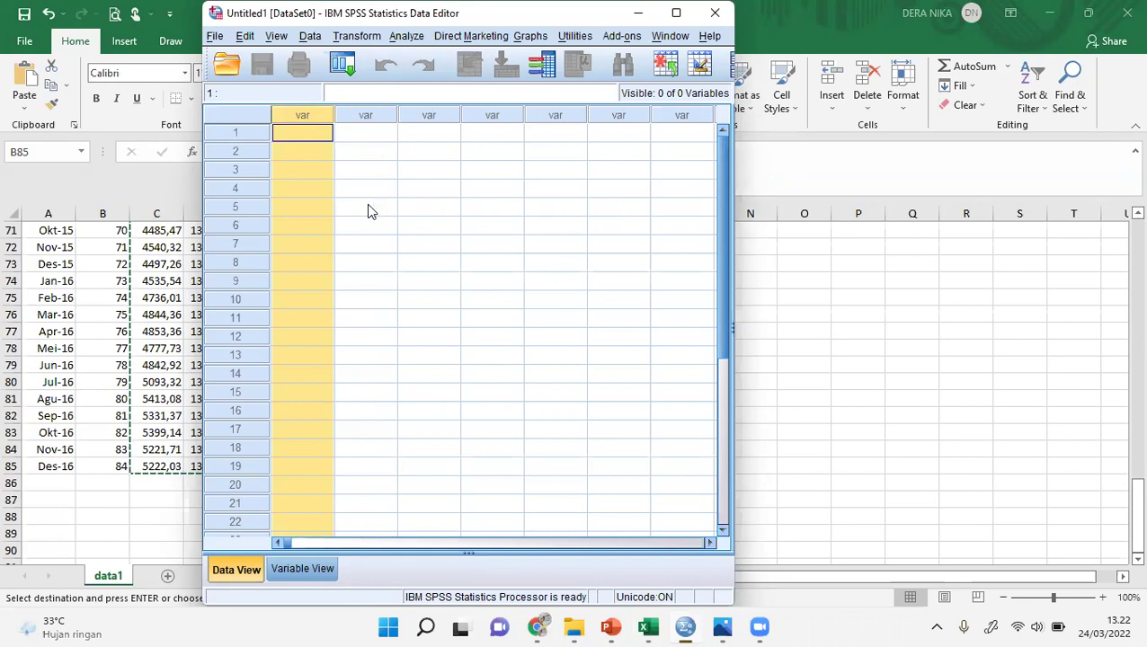
# - Paste the copied Excel data into the empty data sheet from row 1 of the first column and maximize the window
pyautogui.click(310, 262)
pyautogui.click(297, 150)
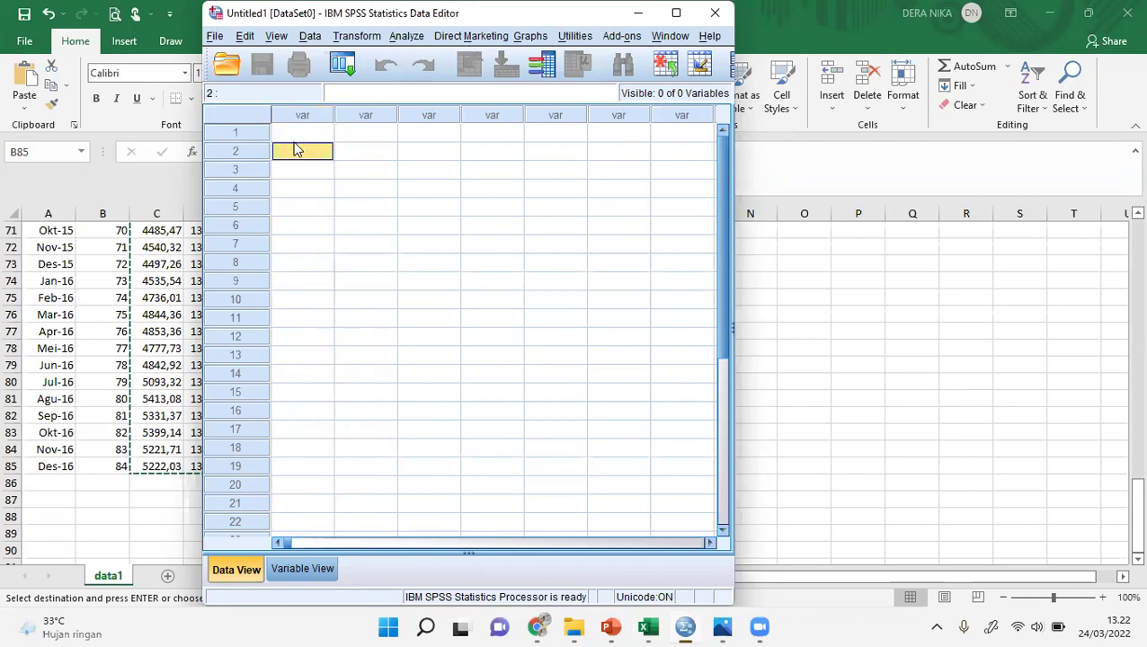
pyautogui.press('Up')
pyautogui.hotkey('ctrl', 'v')
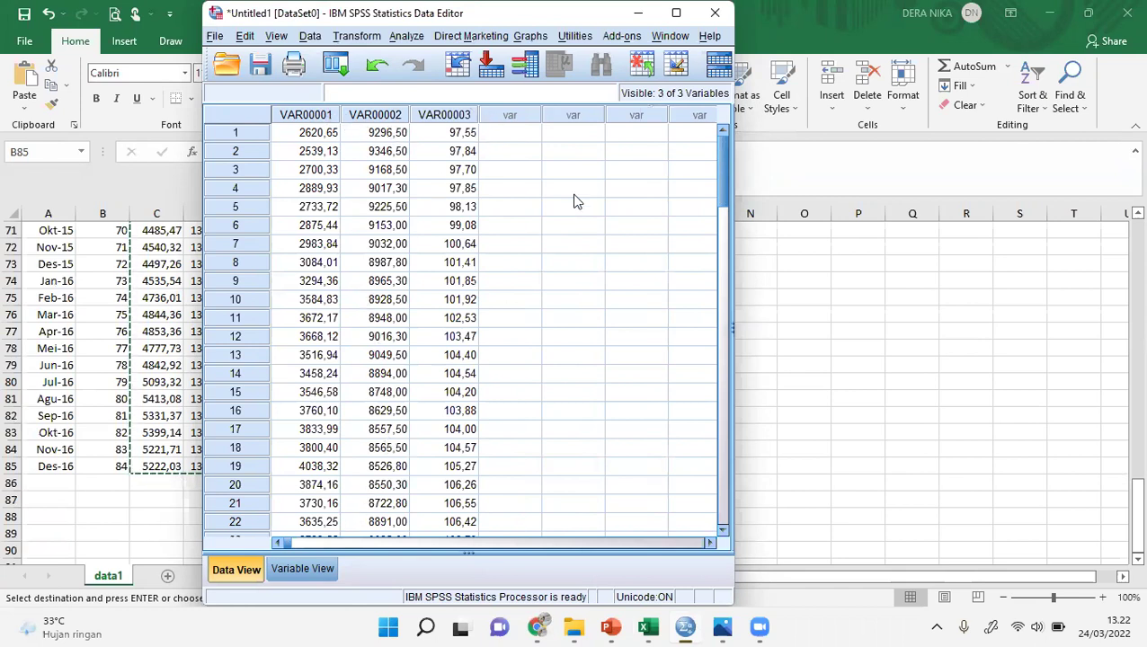
pyautogui.click(676, 12)
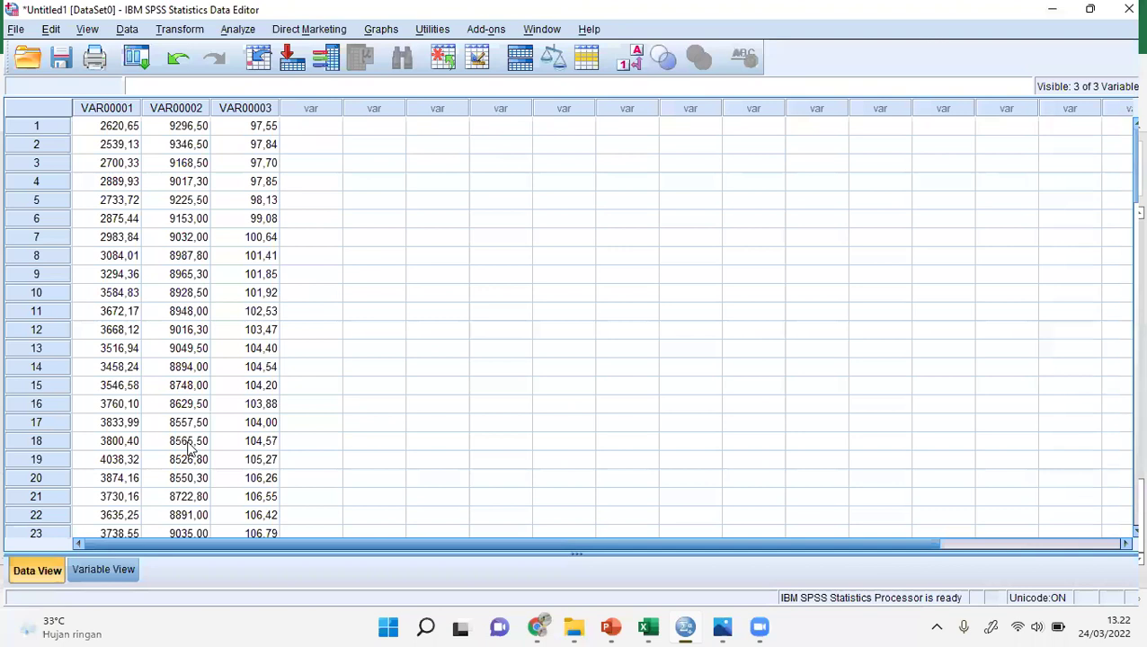
# - Rename the three variables VAR00001, VAR00002 and VAR00003 as SP, EXA and CPI
pyautogui.click(115, 571)
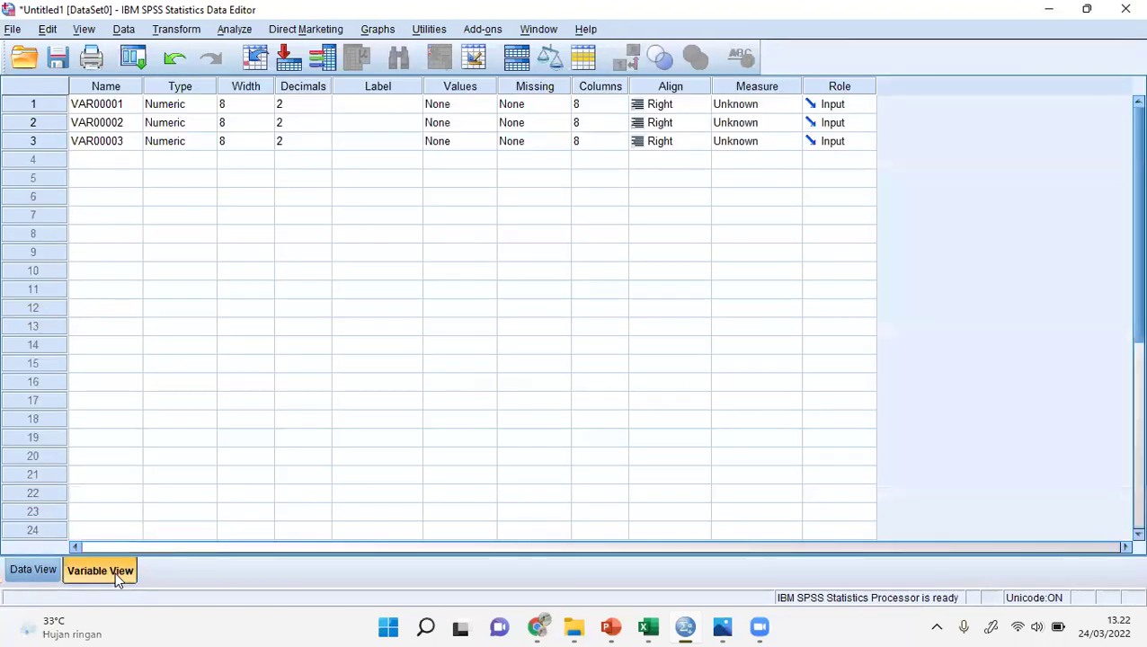
pyautogui.click(110, 109)
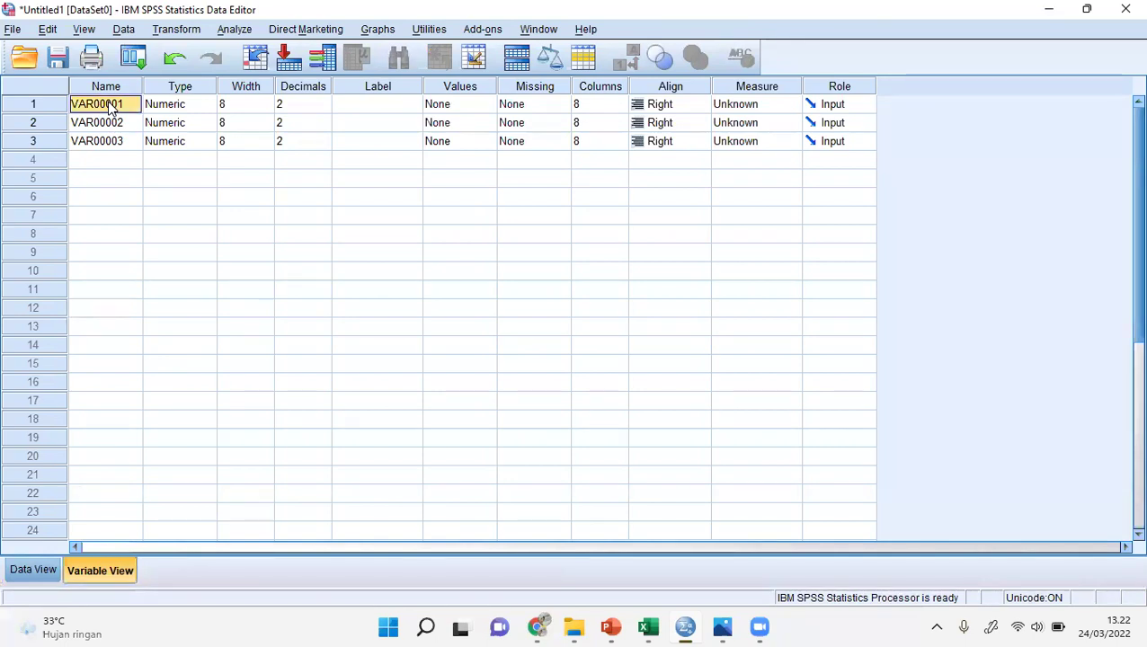
pyautogui.write('SP')
pyautogui.click(117, 127)
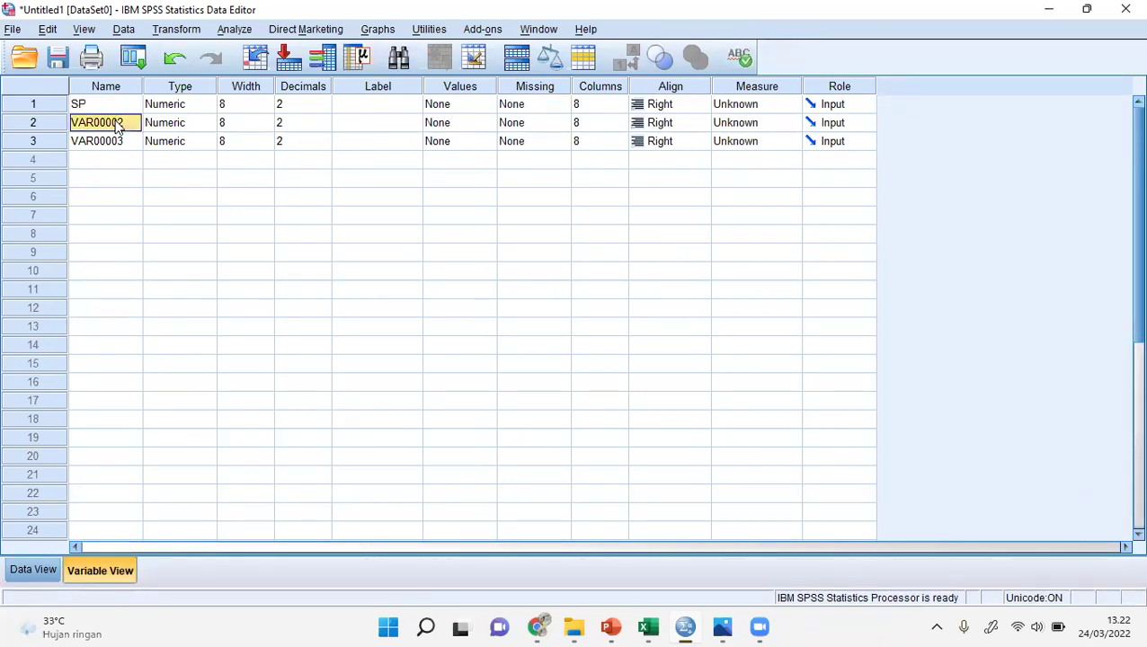
pyautogui.write('EXA')
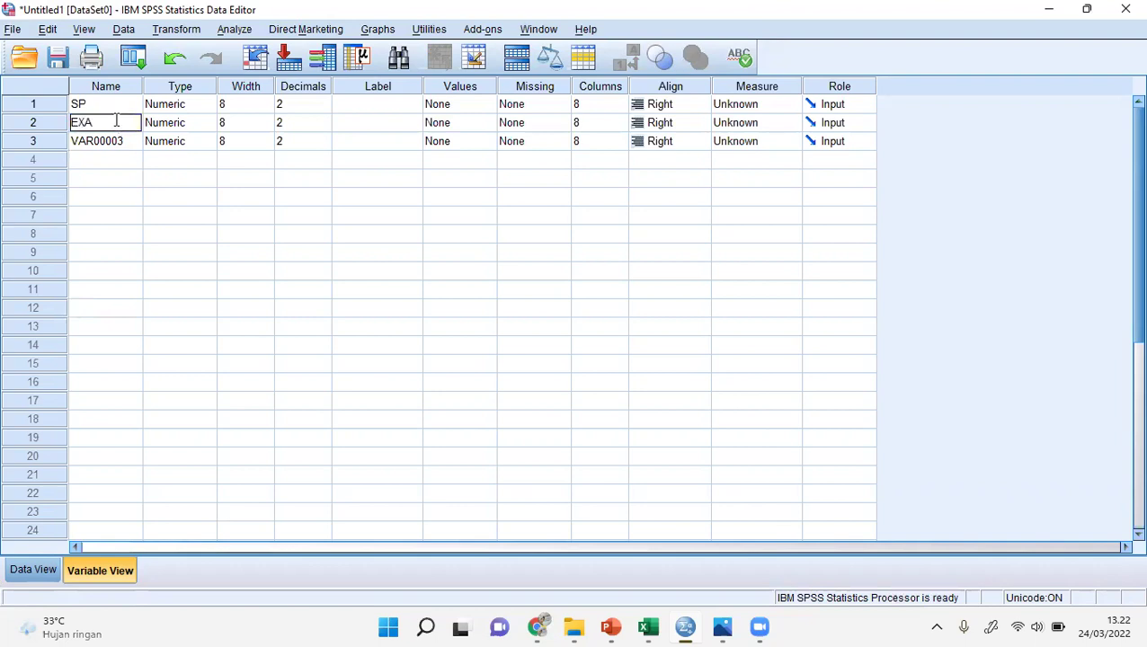
pyautogui.click(117, 144)
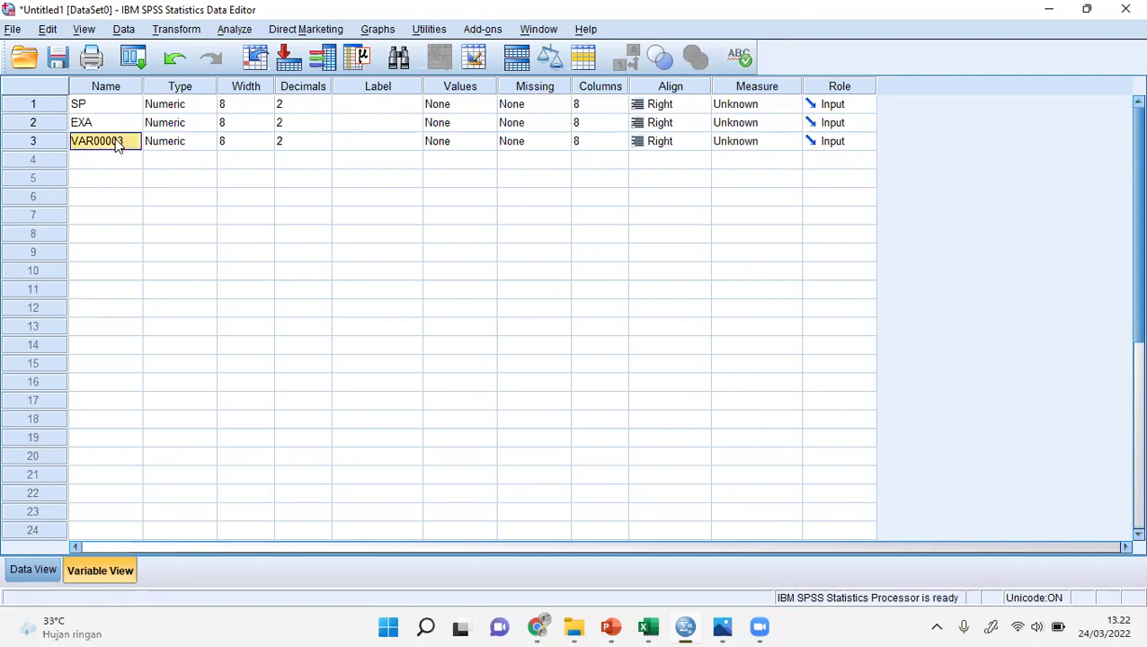
pyautogui.write('CPI')
pyautogui.click(179, 215)
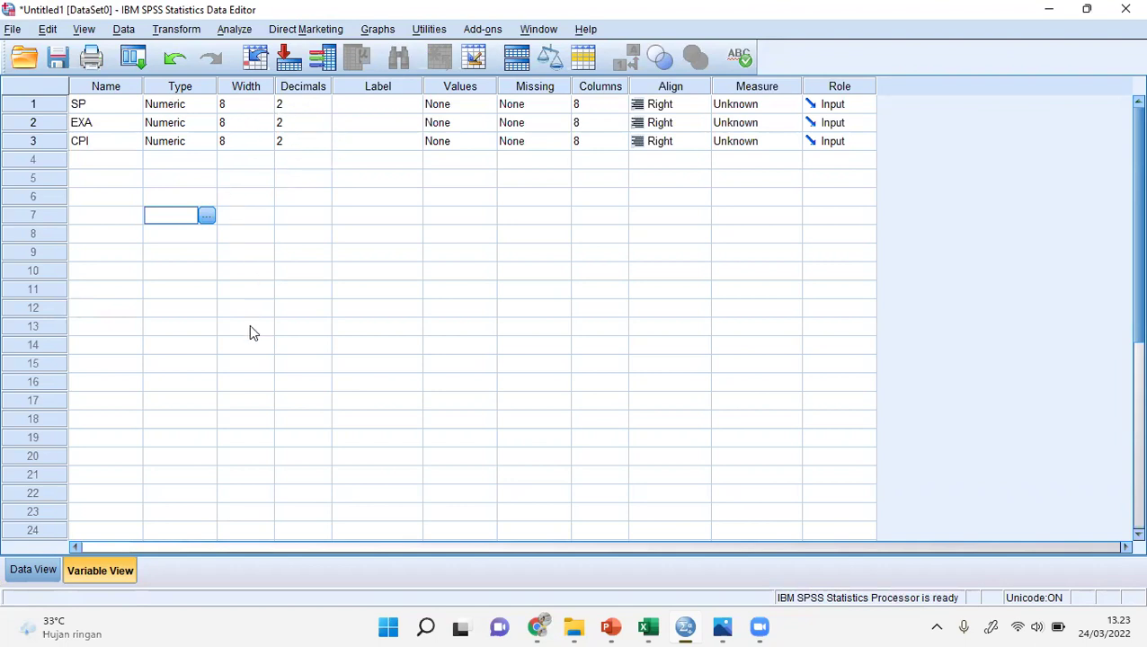
# - Look through the pasted SP, EXA and CPI values in the data sheet down to the last filled row
pyautogui.click(45, 575)
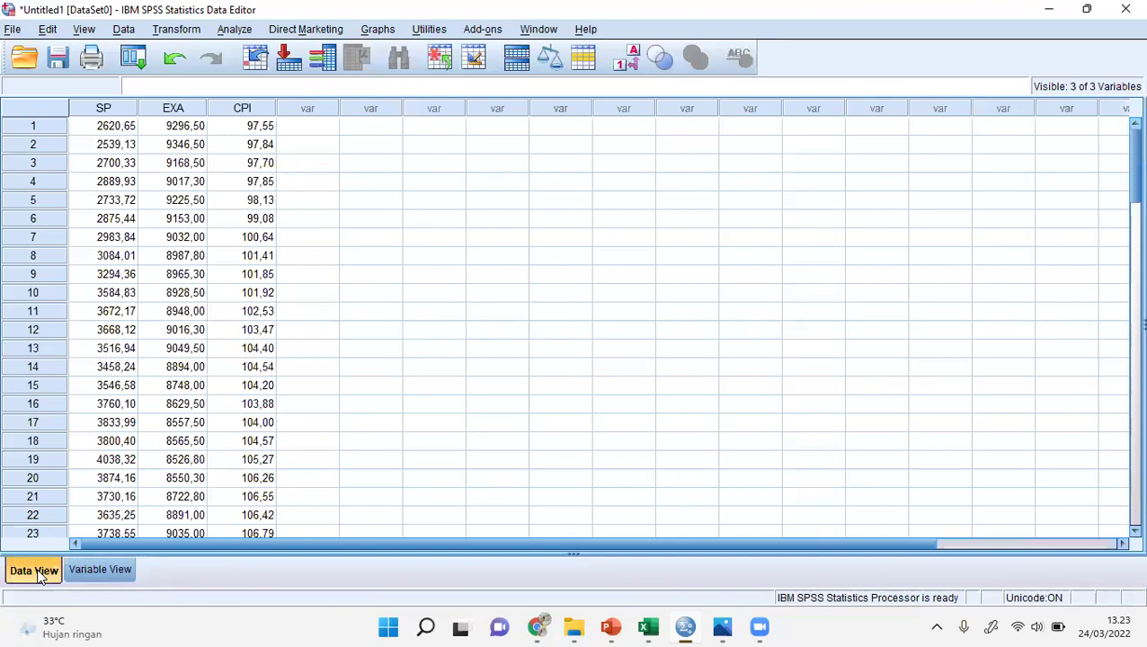
pyautogui.click(101, 518)
pyautogui.press('Down')
pyautogui.press('Down')
pyautogui.press('Down')
pyautogui.press('Down')
pyautogui.press('Down')
pyautogui.press('Down')
pyautogui.press('Down')
pyautogui.press('Down')
pyautogui.press('Down')
pyautogui.press('Down')
pyautogui.press('Down')
pyautogui.press('Down')
pyautogui.press('Down')
pyautogui.press('Down')
pyautogui.press('Down')
pyautogui.press('Down')
pyautogui.press('Down')
pyautogui.press('Down')
pyautogui.press('Down')
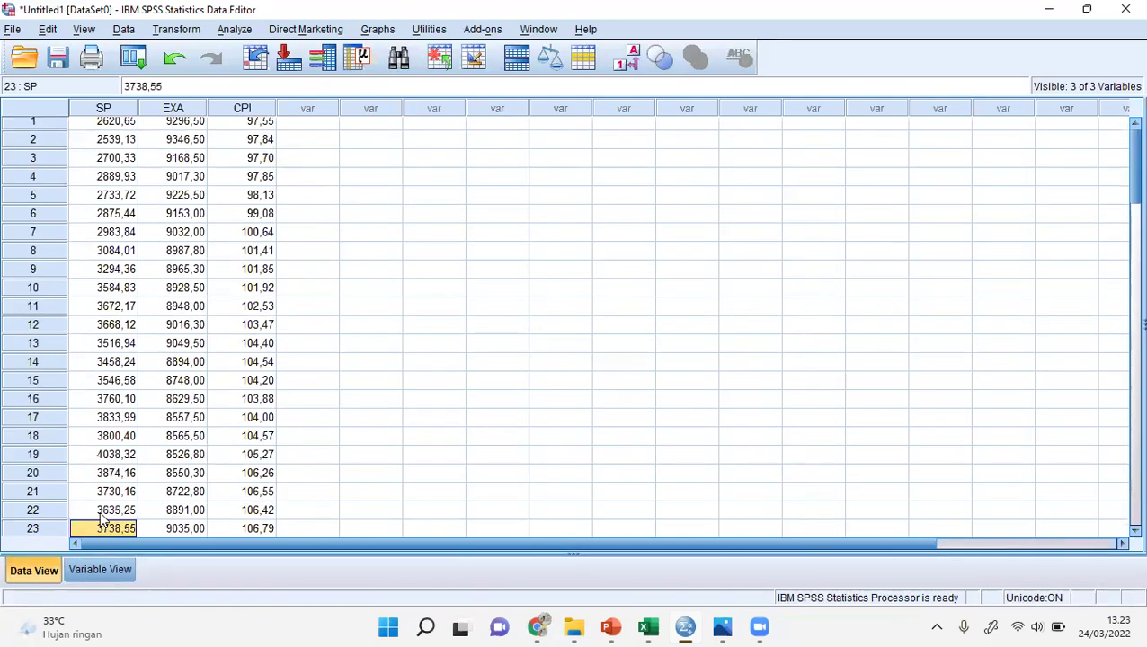
pyautogui.press('Down')
pyautogui.press('Down')
pyautogui.press('Down')
pyautogui.press('Down')
pyautogui.press('Down')
pyautogui.press('Down')
pyautogui.press('Down')
pyautogui.press('Down')
pyautogui.press('Down')
pyautogui.press('Down')
pyautogui.press('Down')
pyautogui.press('Down')
pyautogui.press('Down')
pyautogui.press('Down')
pyautogui.press('Down')
pyautogui.press('Down')
pyautogui.press('Down')
pyautogui.press('Down')
pyautogui.press('Down')
pyautogui.press('Down')
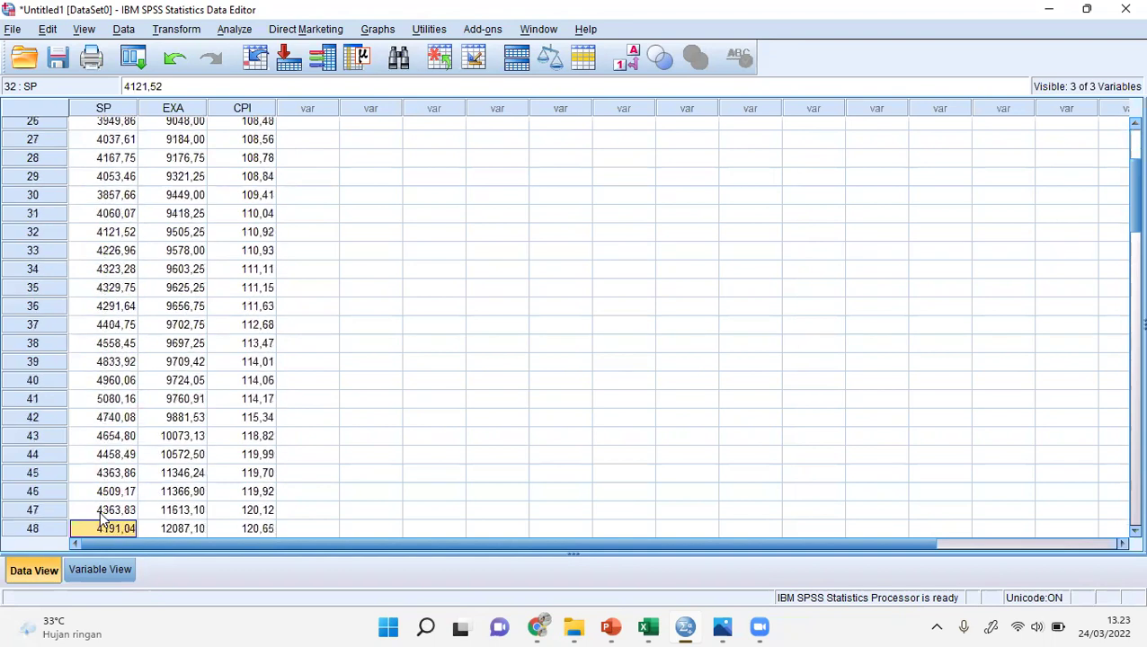
pyautogui.press('Down')
pyautogui.press('Down')
pyautogui.press('Down')
pyautogui.press('Down')
pyautogui.press('Down')
pyautogui.press('Down')
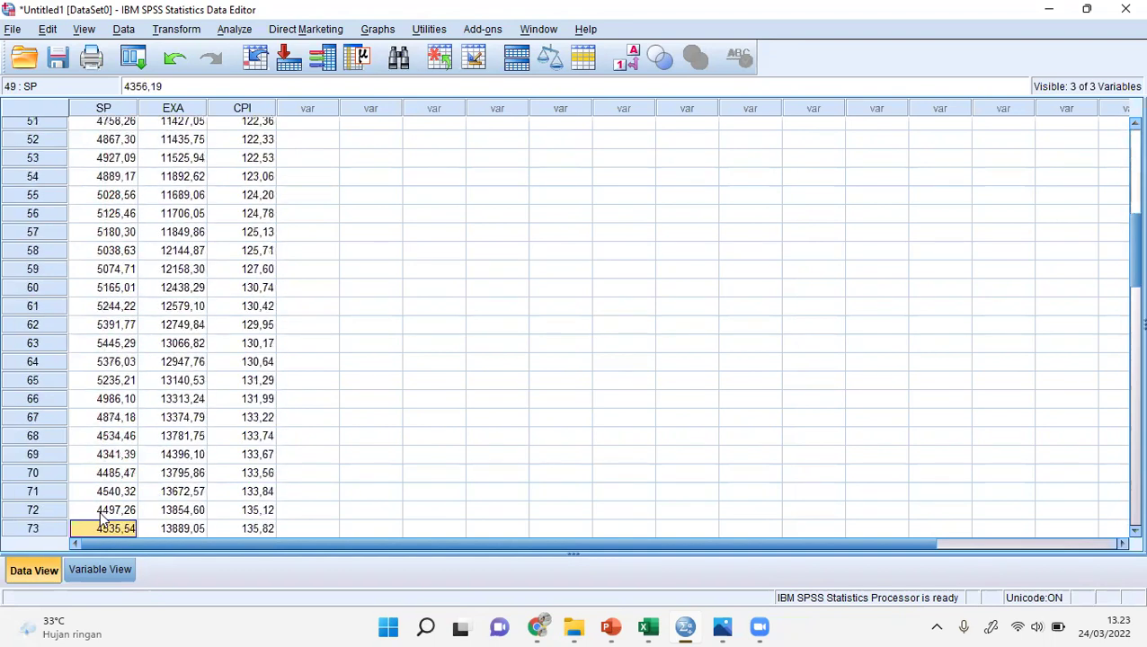
pyautogui.press('Down')
pyautogui.press('Down')
pyautogui.press('Down')
pyautogui.press('Down')
pyautogui.press('Down')
pyautogui.press('Down')
pyautogui.press('Down')
pyautogui.press('Down')
pyautogui.press('Down')
pyautogui.press('Down')
pyautogui.press('Down')
pyautogui.press('Down')
pyautogui.press('Down')
pyautogui.press('Down')
pyautogui.press('Down')
pyautogui.press('Down')
pyautogui.press('Down')
pyautogui.press('Down')
pyautogui.press('Down')
pyautogui.press('Down')
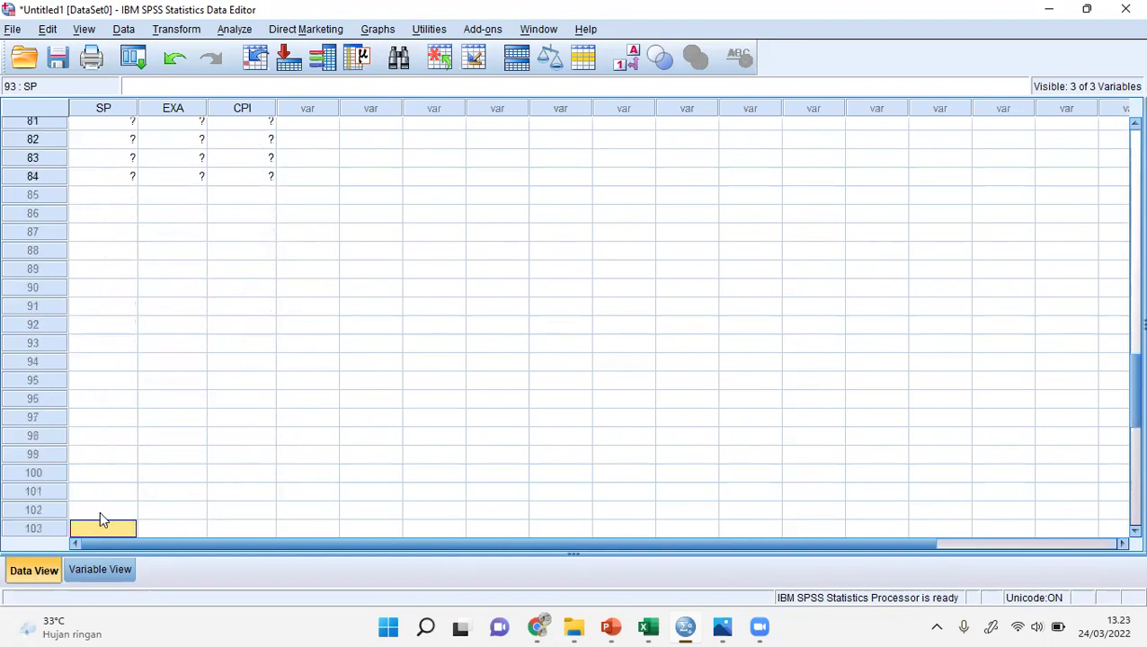
pyautogui.press('Down')
pyautogui.press('Down')
pyautogui.press('Down')
pyautogui.press('Down')
pyautogui.press('Down')
pyautogui.press('Down')
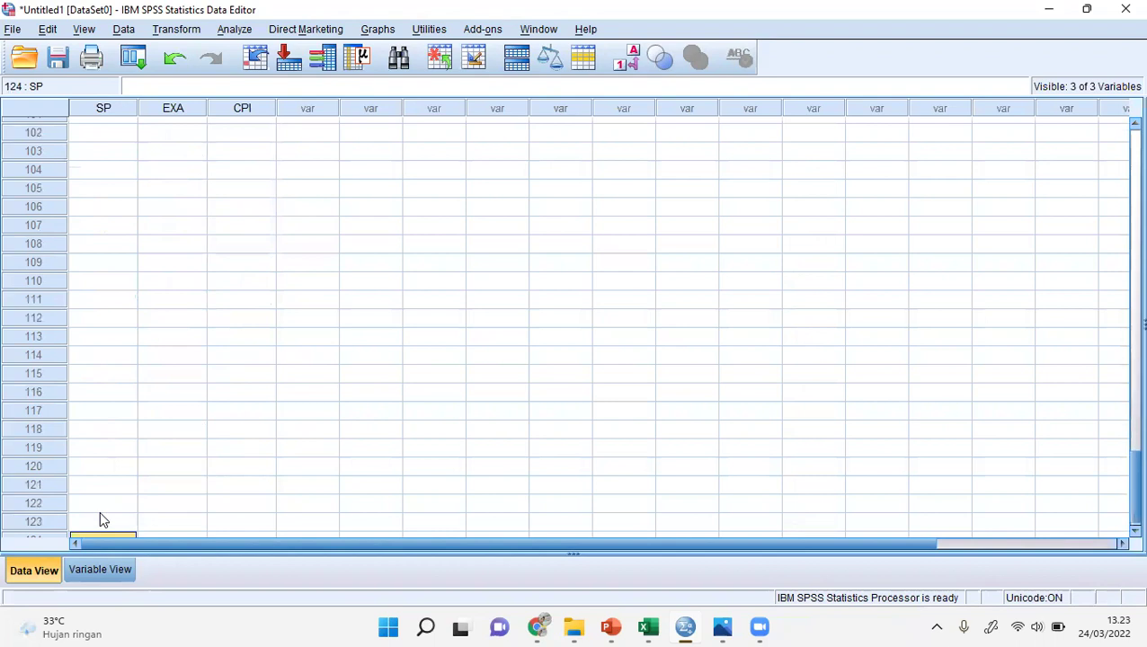
pyautogui.scroll(-7, 1122, 297)
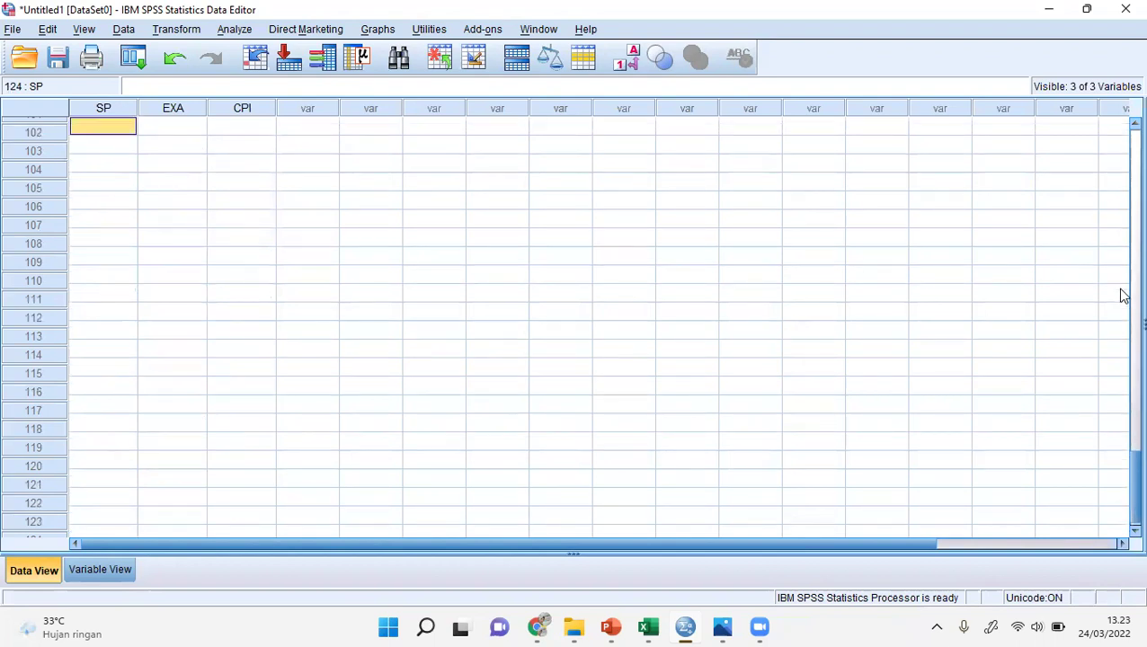
pyautogui.hotkey('ctrl', 'Up')
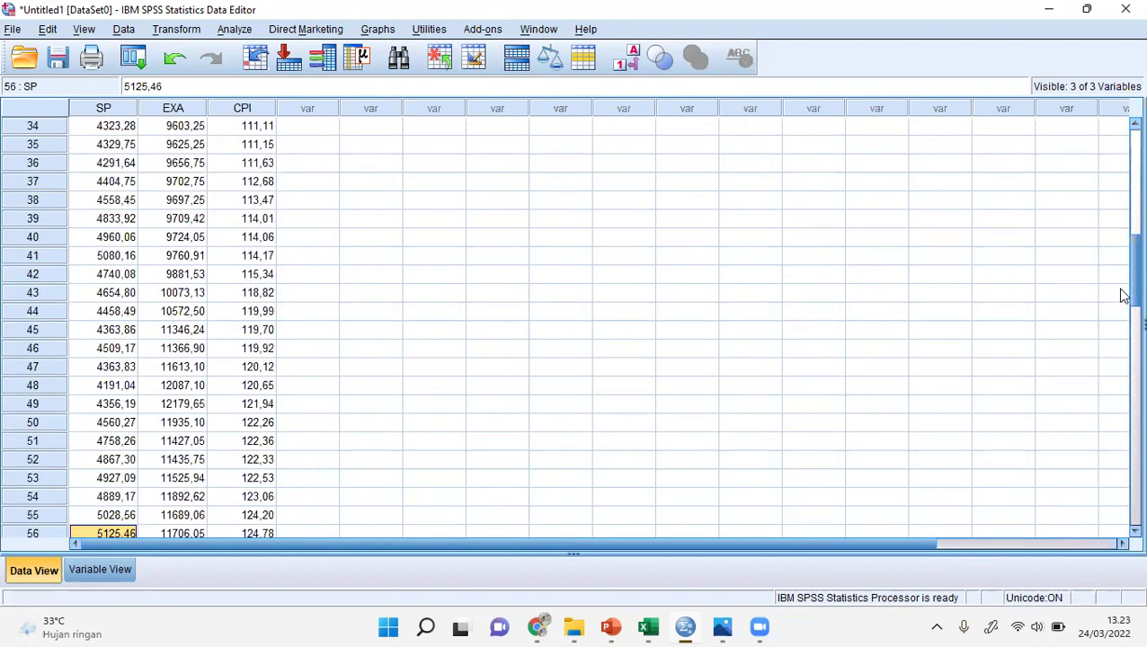
pyautogui.scroll(-7, 1122, 399)
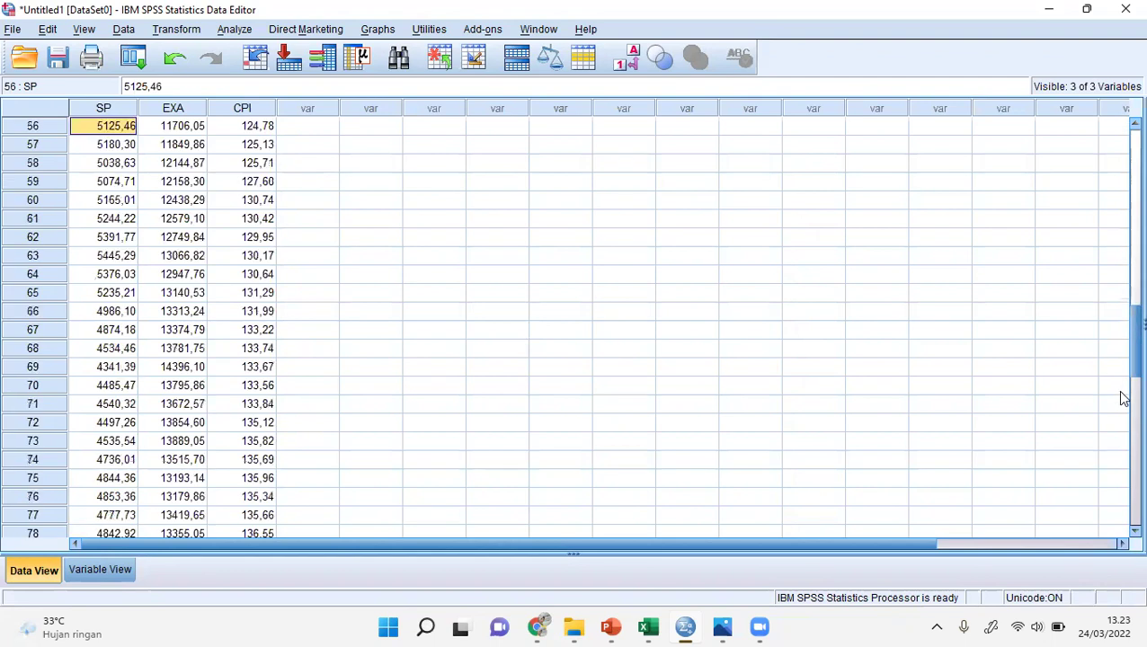
pyautogui.scroll(-7, 1122, 439)
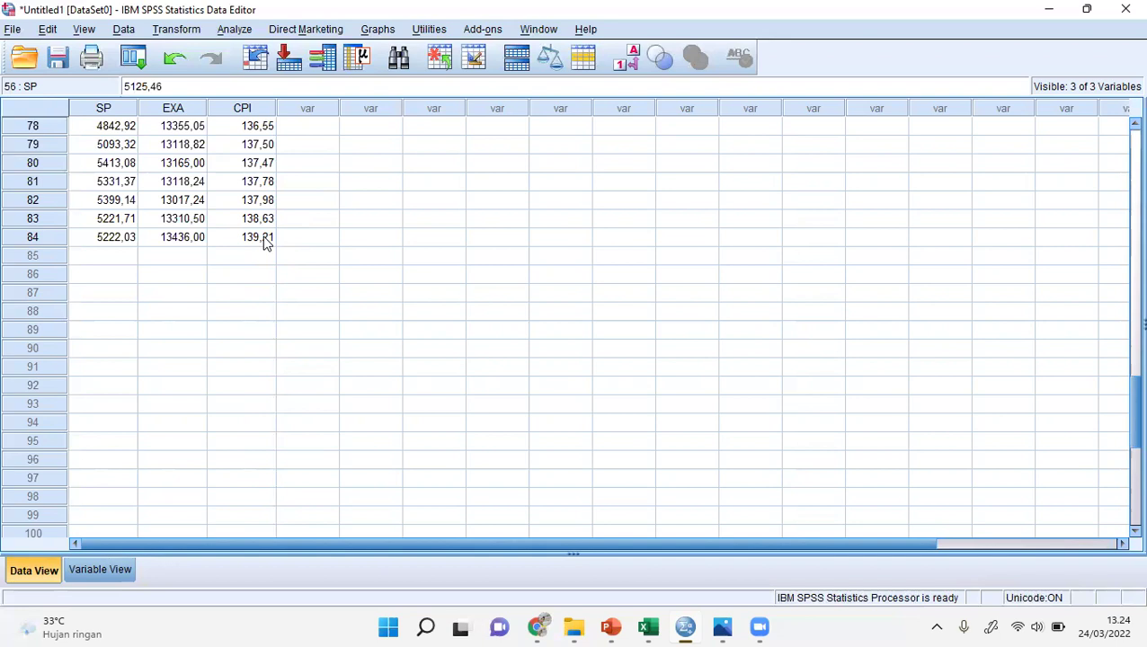
# - Run a linear regression with SP as the dependent variable and EXA and CPI as the independent variables
pyautogui.click(238, 32)
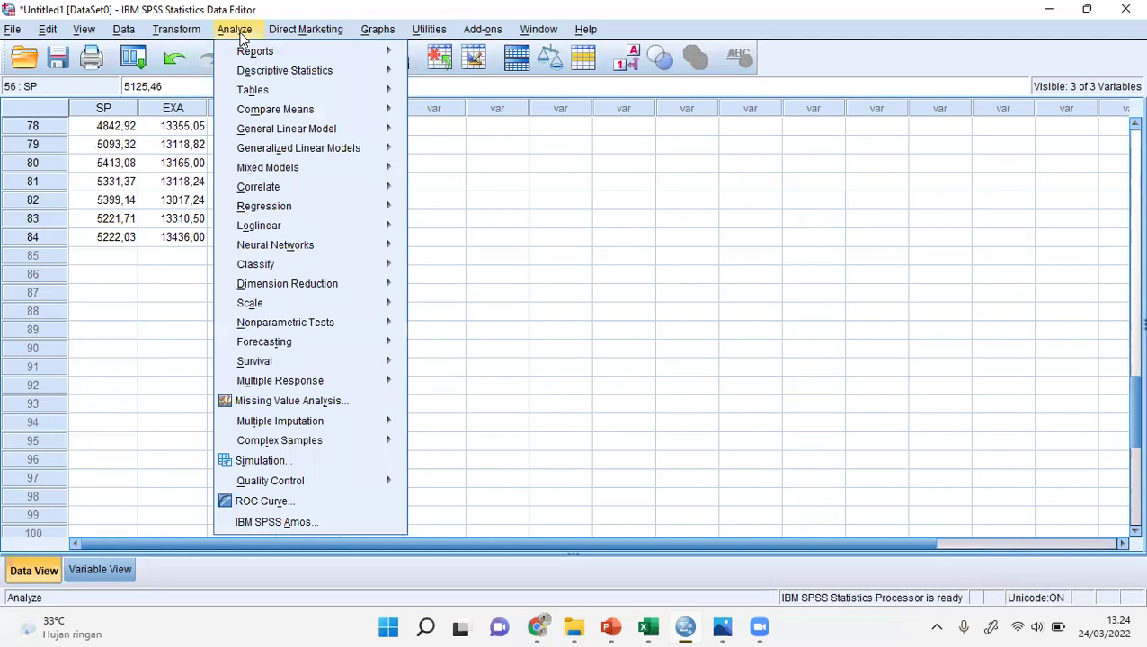
pyautogui.moveTo(371, 206)
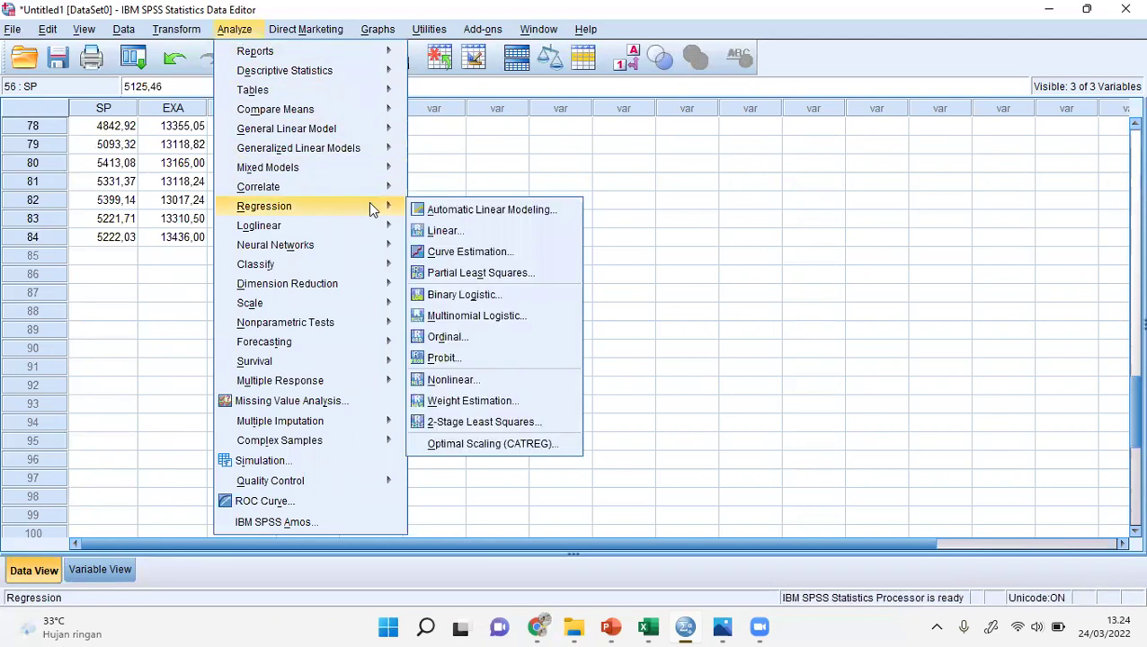
pyautogui.click(459, 236)
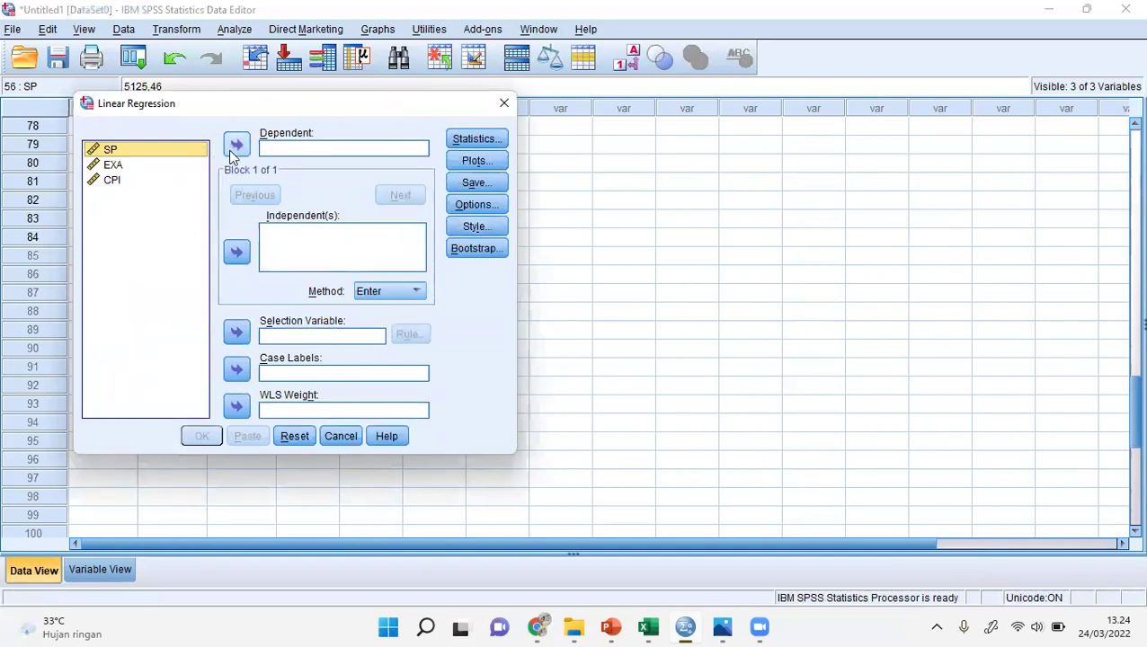
pyautogui.click(233, 151)
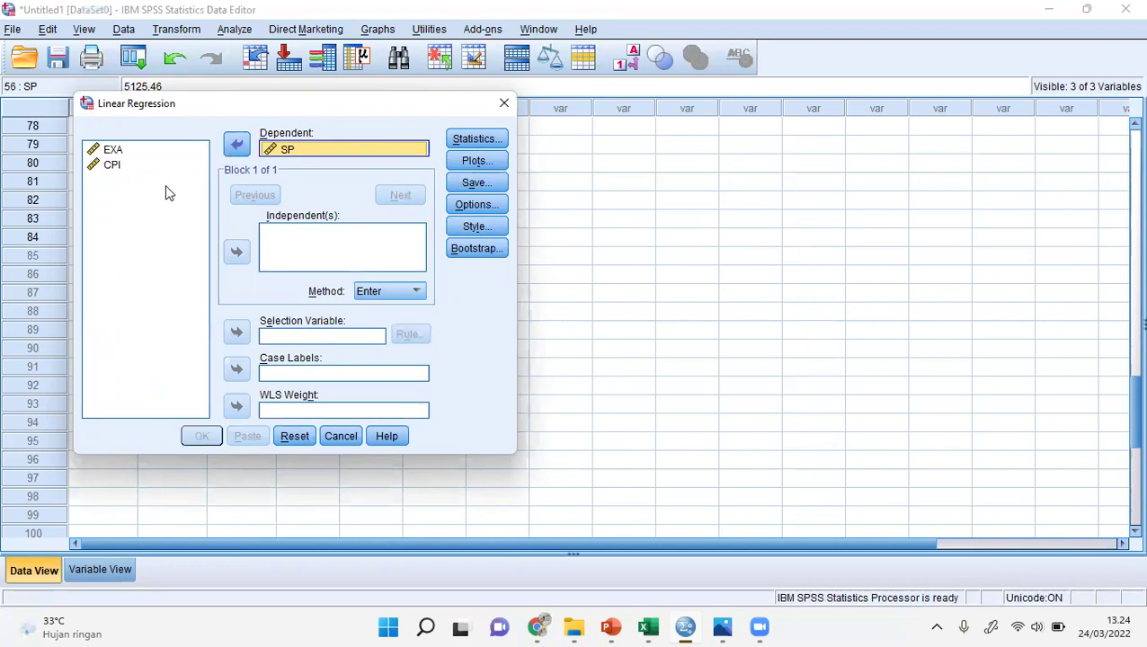
pyautogui.click(109, 150)
pyautogui.click(236, 253)
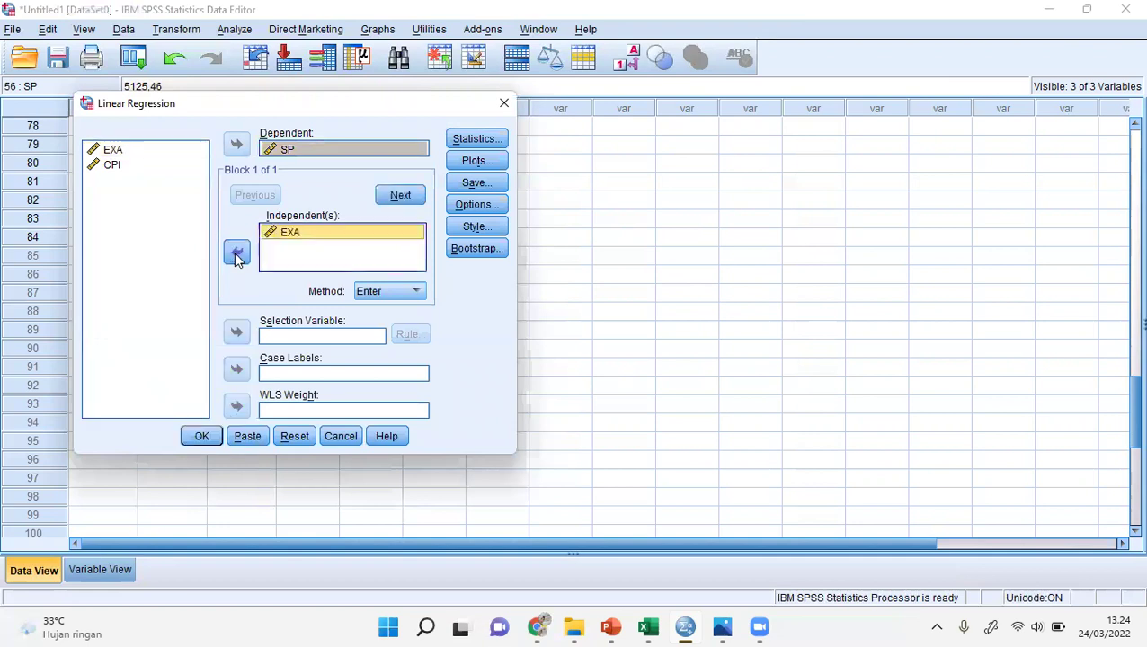
pyautogui.click(119, 169)
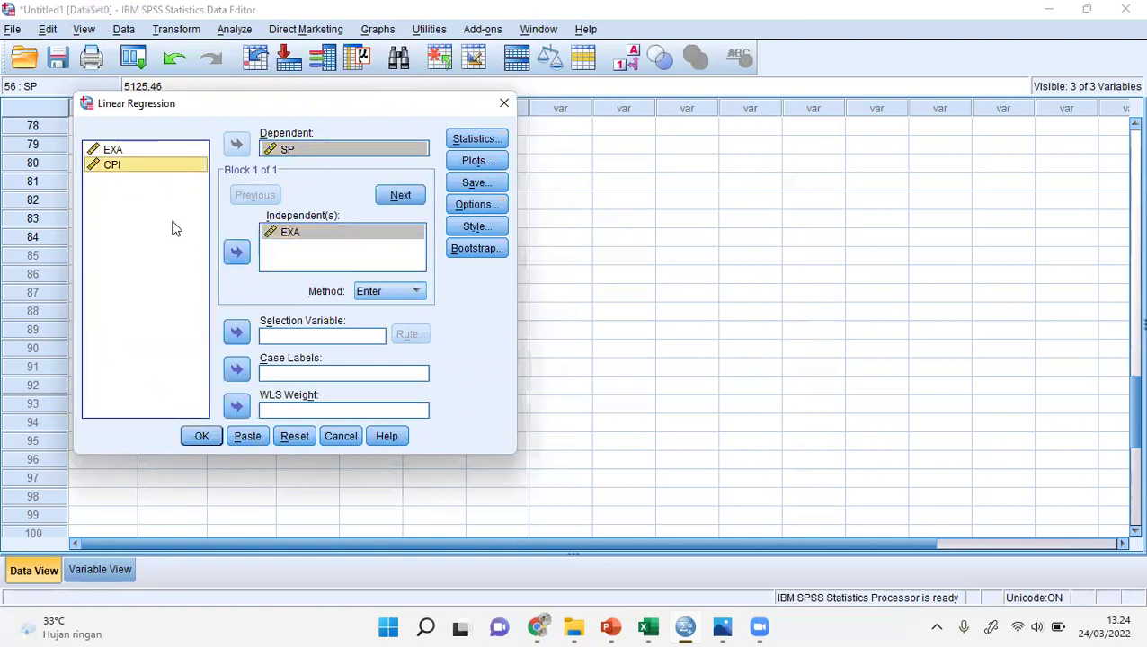
pyautogui.click(236, 253)
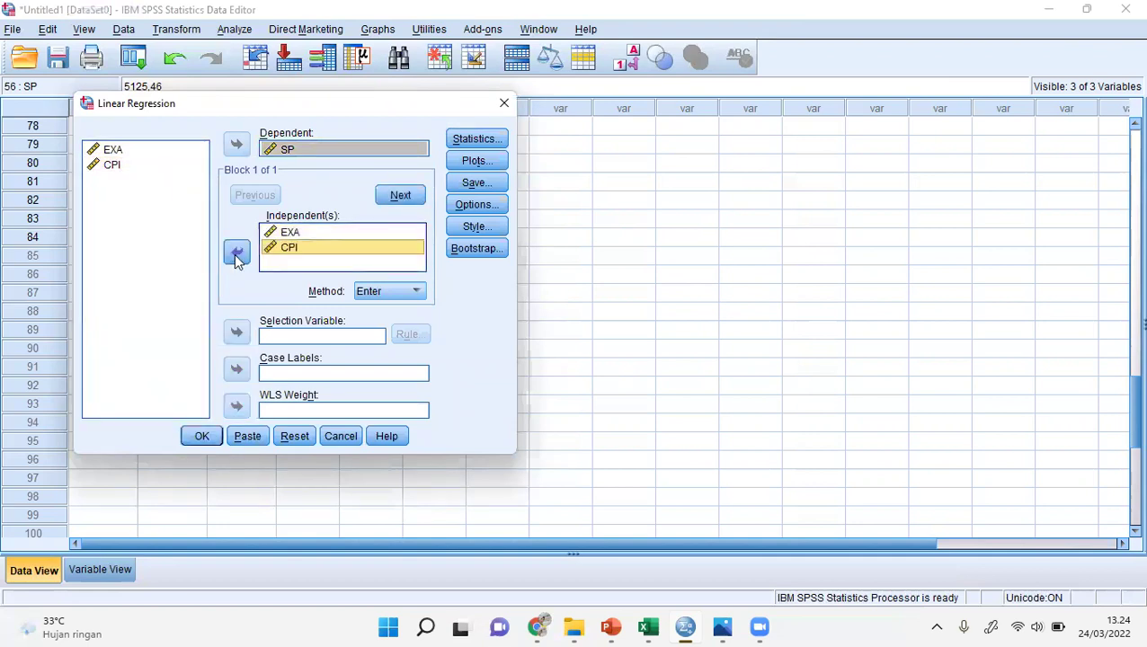
pyautogui.click(203, 436)
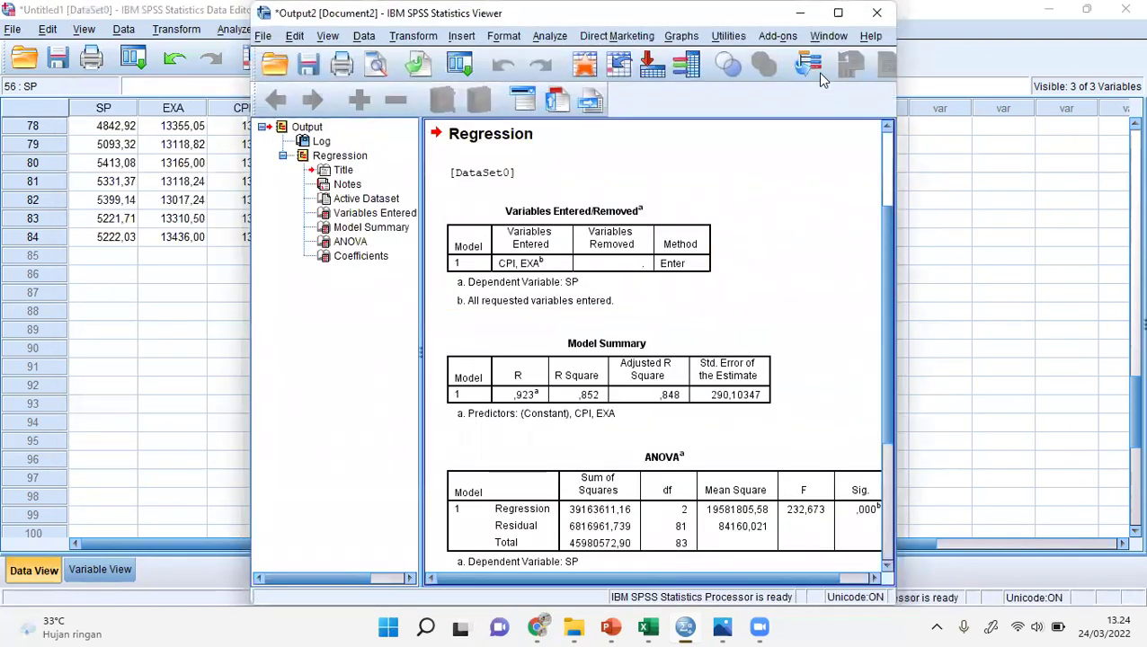
# - Maximize the regression output and examine its Model Summary, ANOVA and Coefficients tables
pyautogui.click(839, 13)
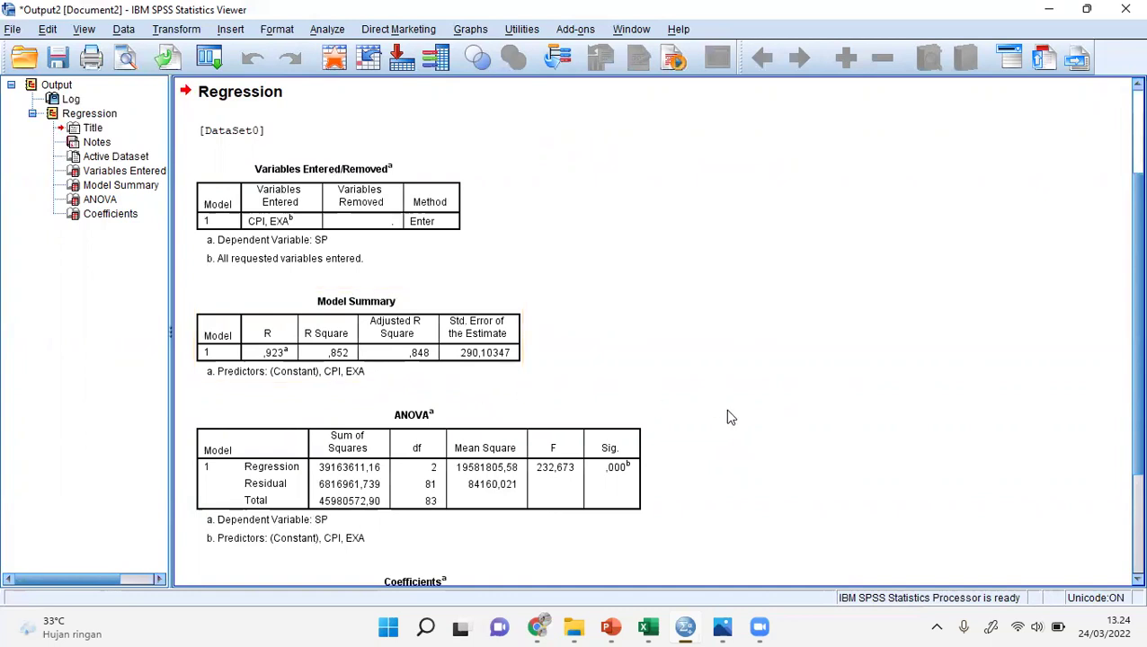
pyautogui.press('Down')
pyautogui.press('Down')
pyautogui.press('Down')
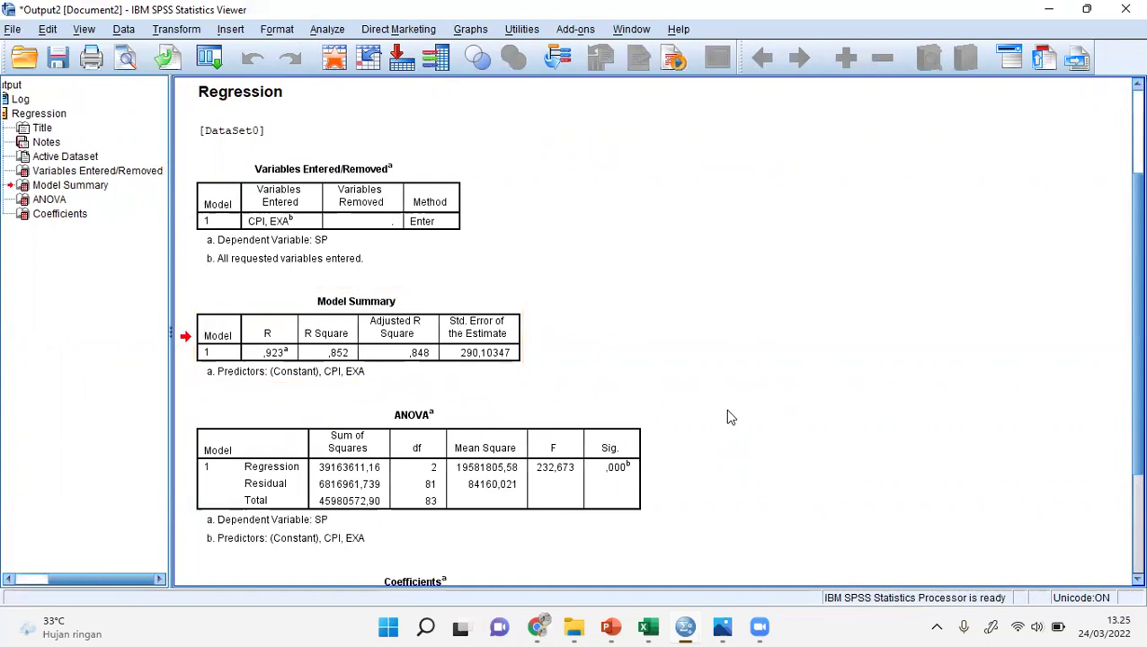
pyautogui.scroll(-3, 888, 247)
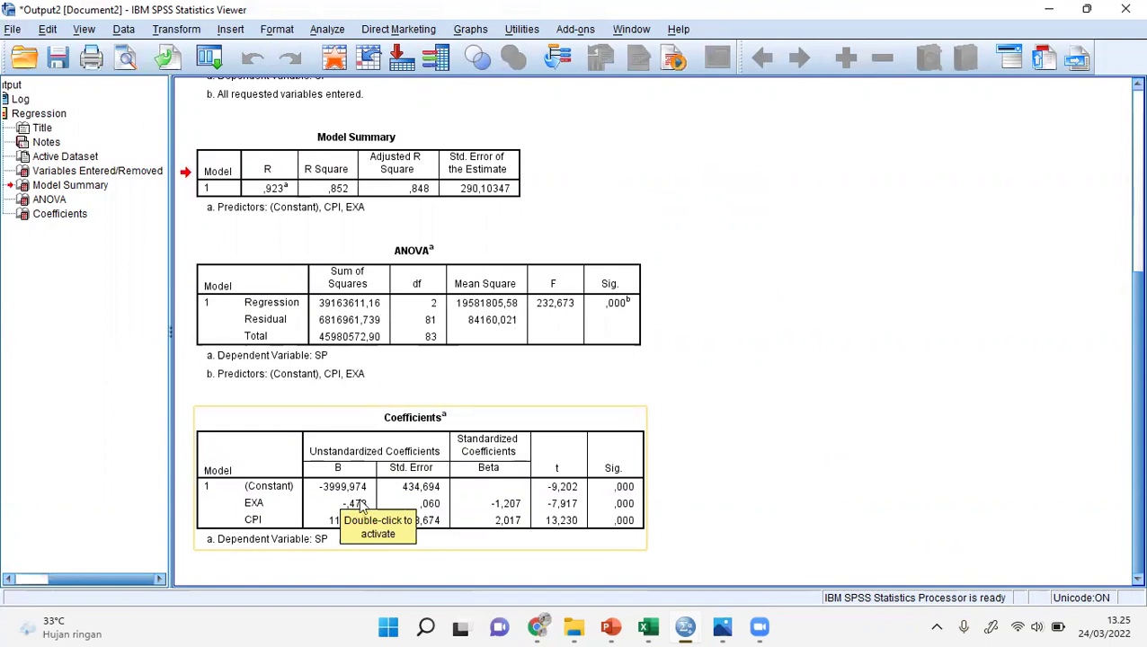
pyautogui.click(317, 528)
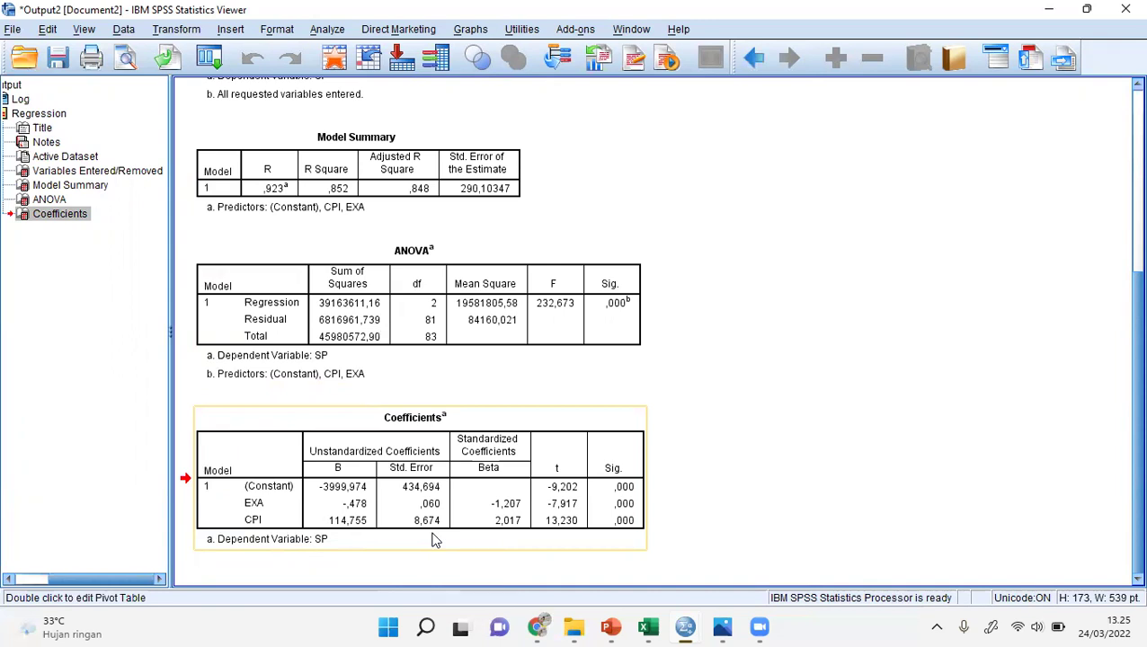
# - Switch to the PowerPoint slides and page forward from the data processing steps to the estimation equation on slide 40
pyautogui.moveTo(610, 627)
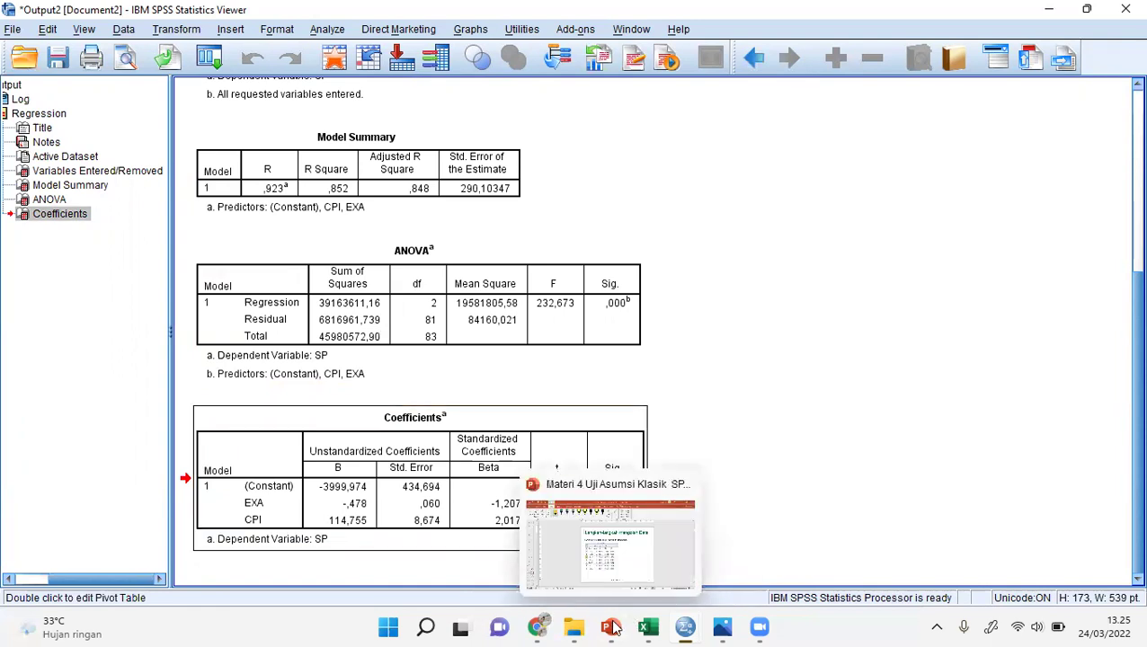
pyautogui.click(614, 565)
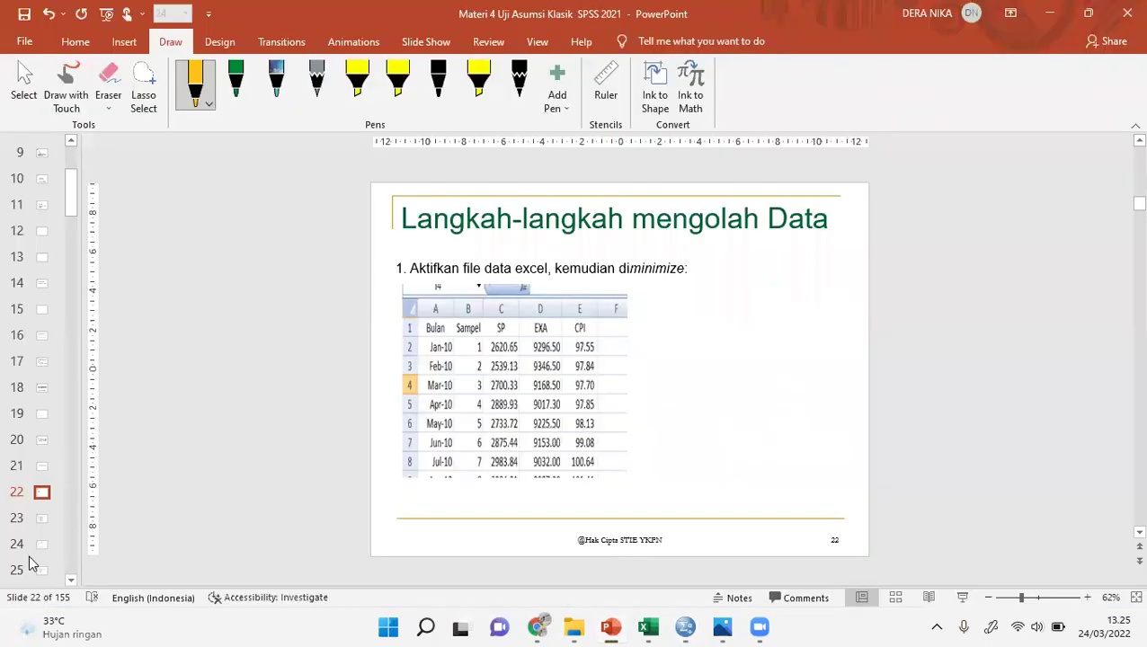
pyautogui.click(45, 578)
pyautogui.press('Down')
pyautogui.press('Down')
pyautogui.press('Down')
pyautogui.press('Down')
pyautogui.press('Down')
pyautogui.press('Down')
pyautogui.press('Down')
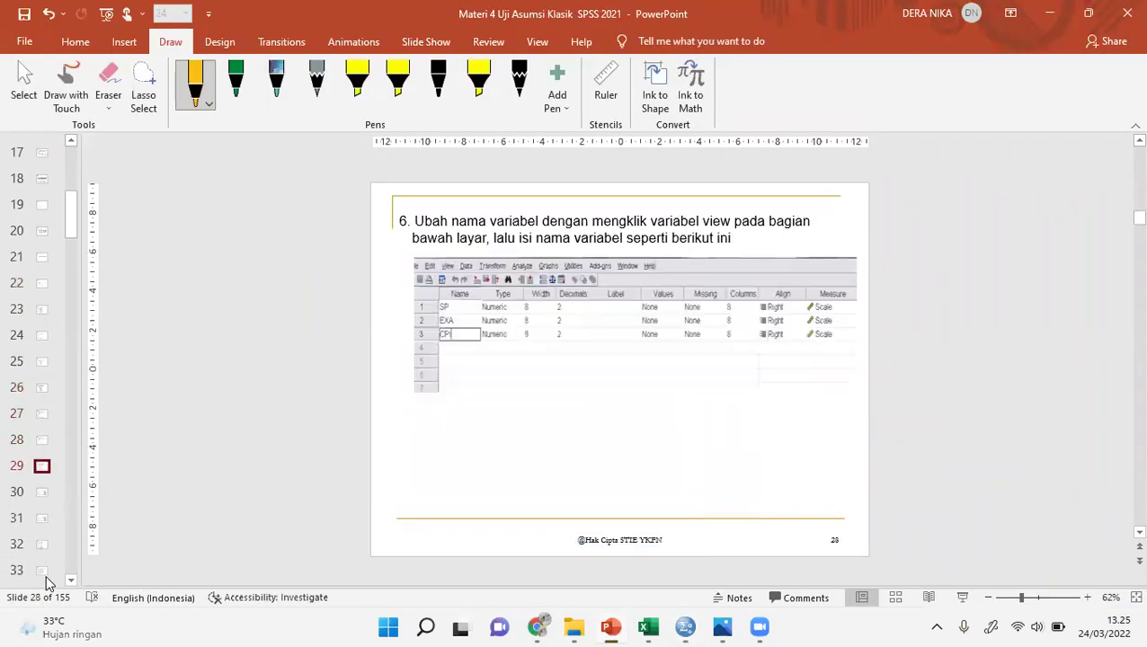
pyautogui.press('Down')
pyautogui.press('Down')
pyautogui.press('Down')
pyautogui.press('Down')
pyautogui.press('Down')
pyautogui.press('Down')
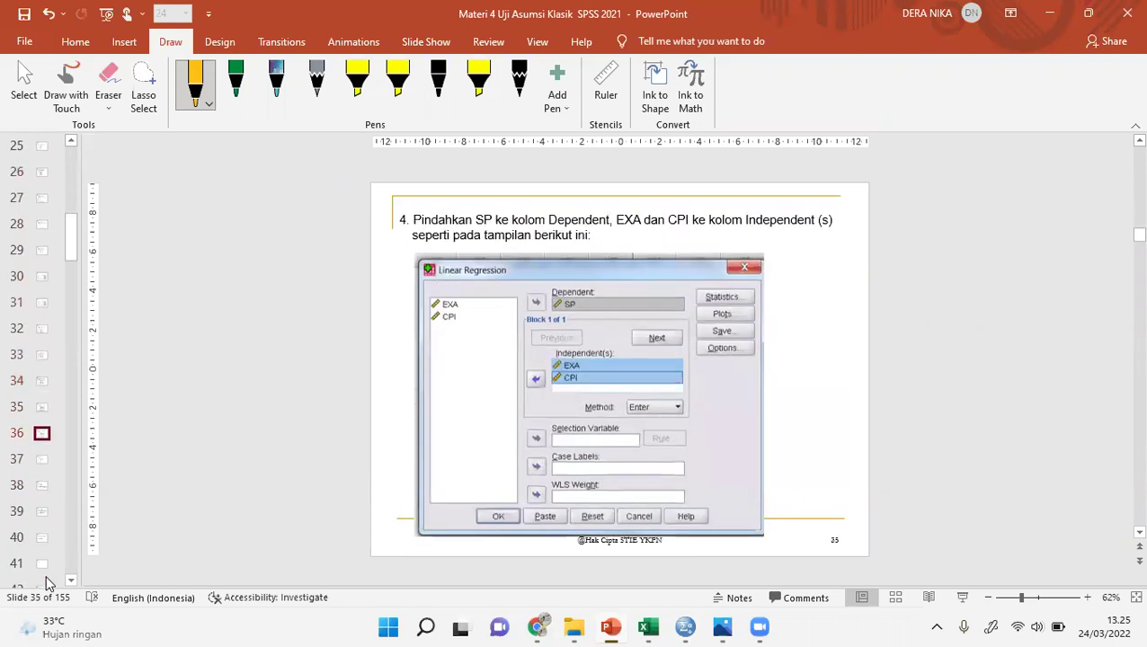
pyautogui.press('Down')
pyautogui.press('Down')
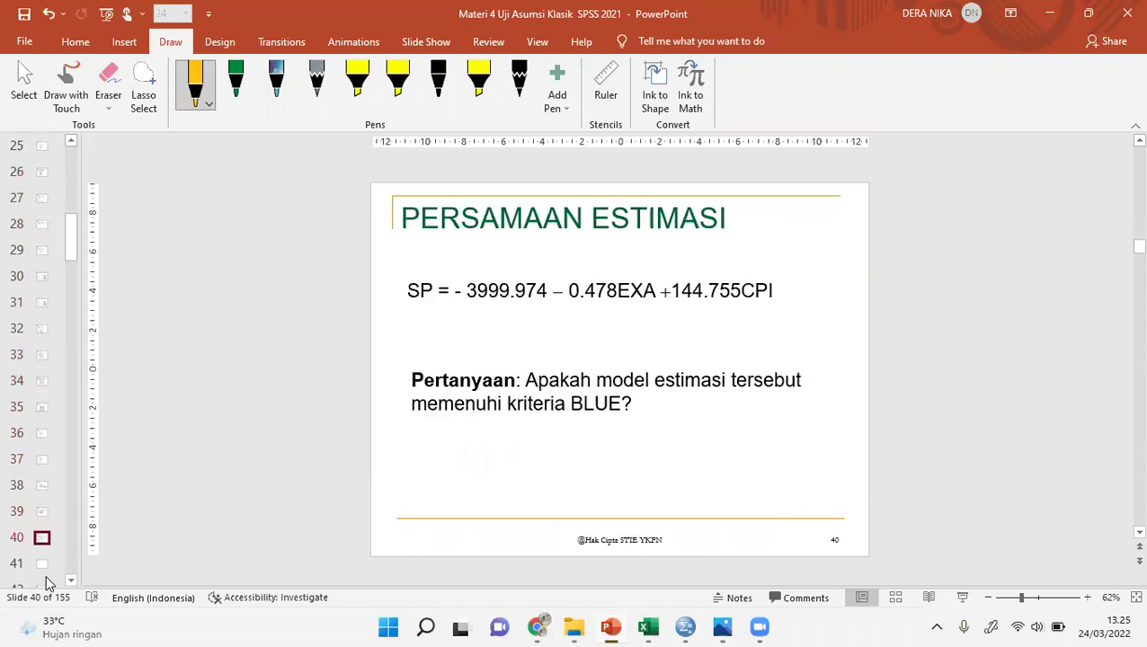
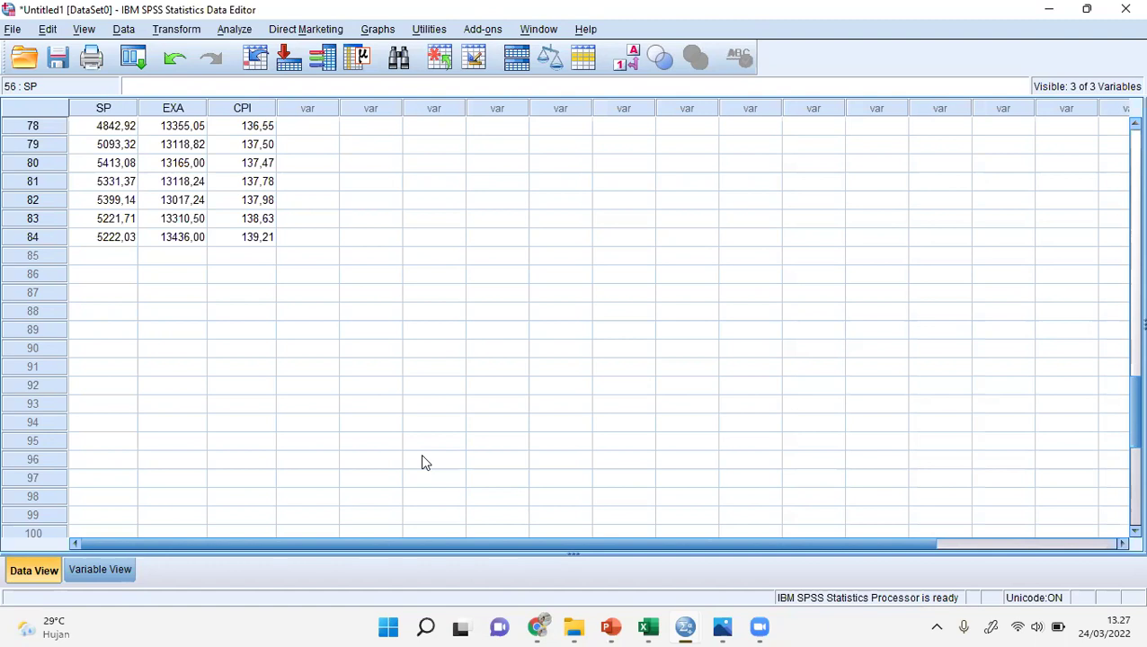
# - Rerun the linear regression of SP on EXA and CPI with collinearity diagnostics included
pyautogui.click(232, 30)
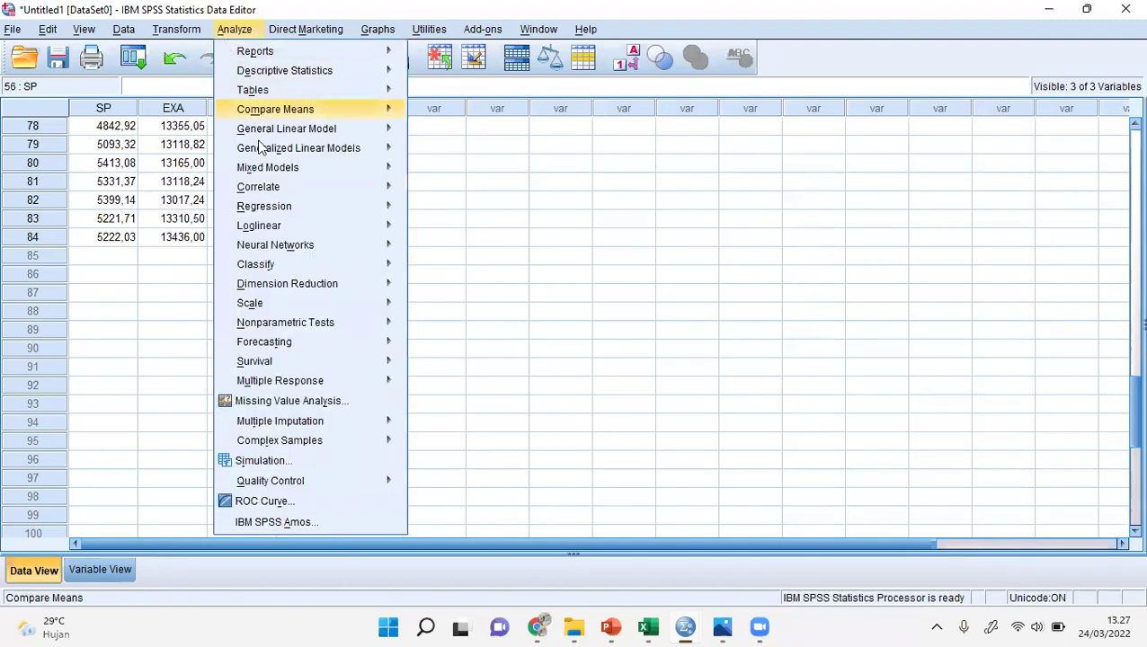
pyautogui.moveTo(312, 243)
pyautogui.moveTo(347, 205)
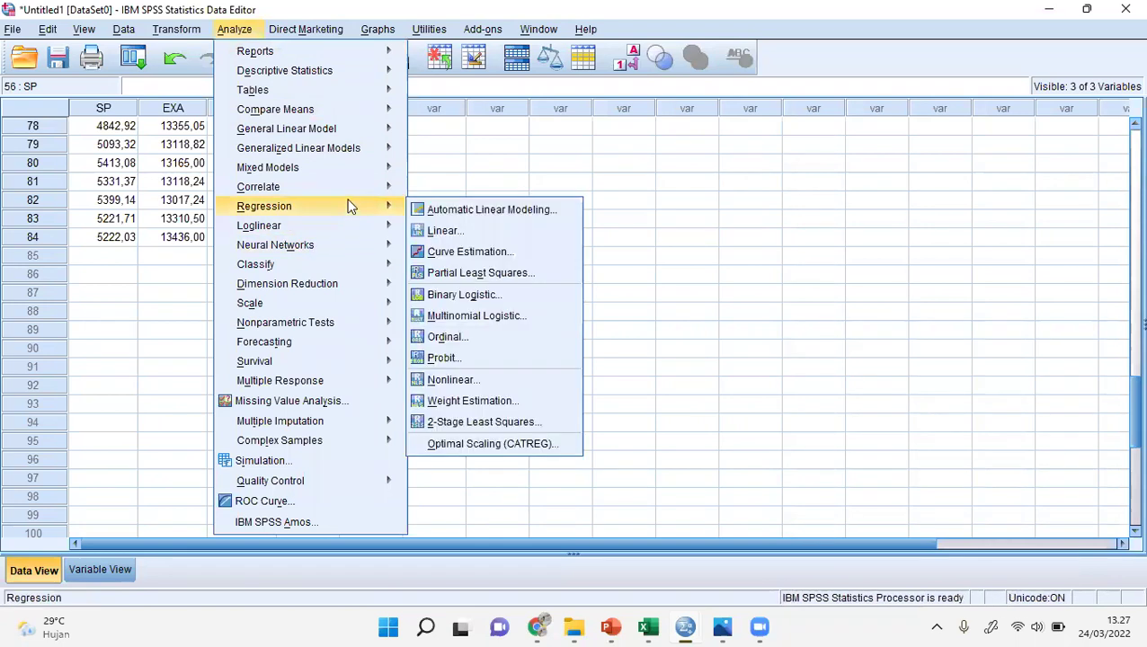
pyautogui.click(442, 231)
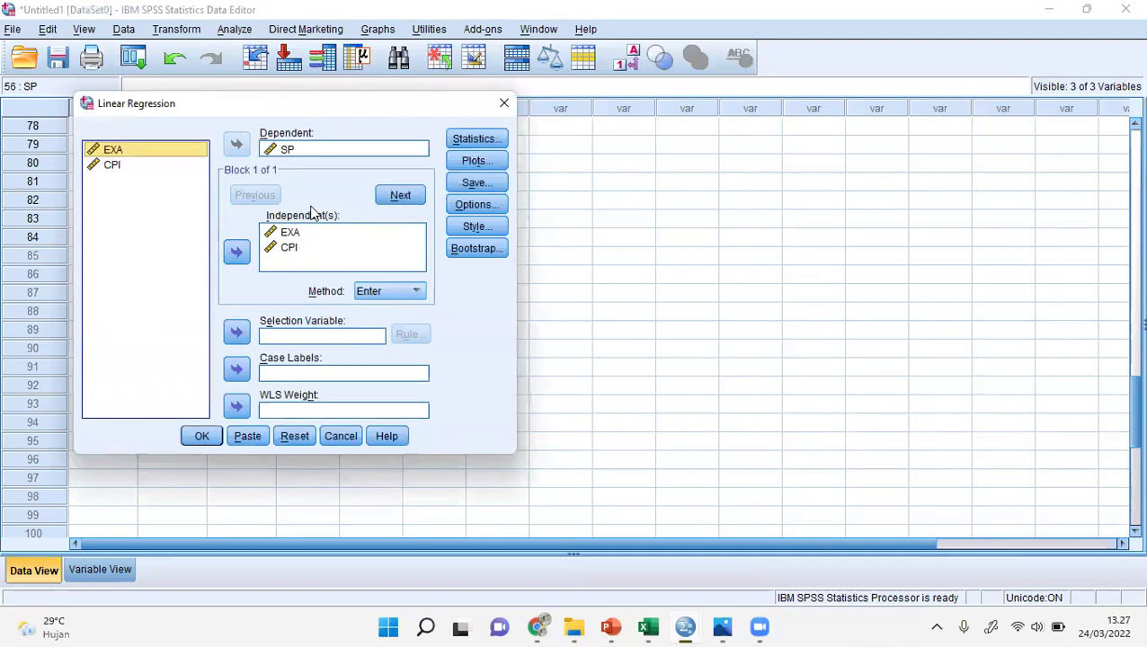
pyautogui.click(465, 171)
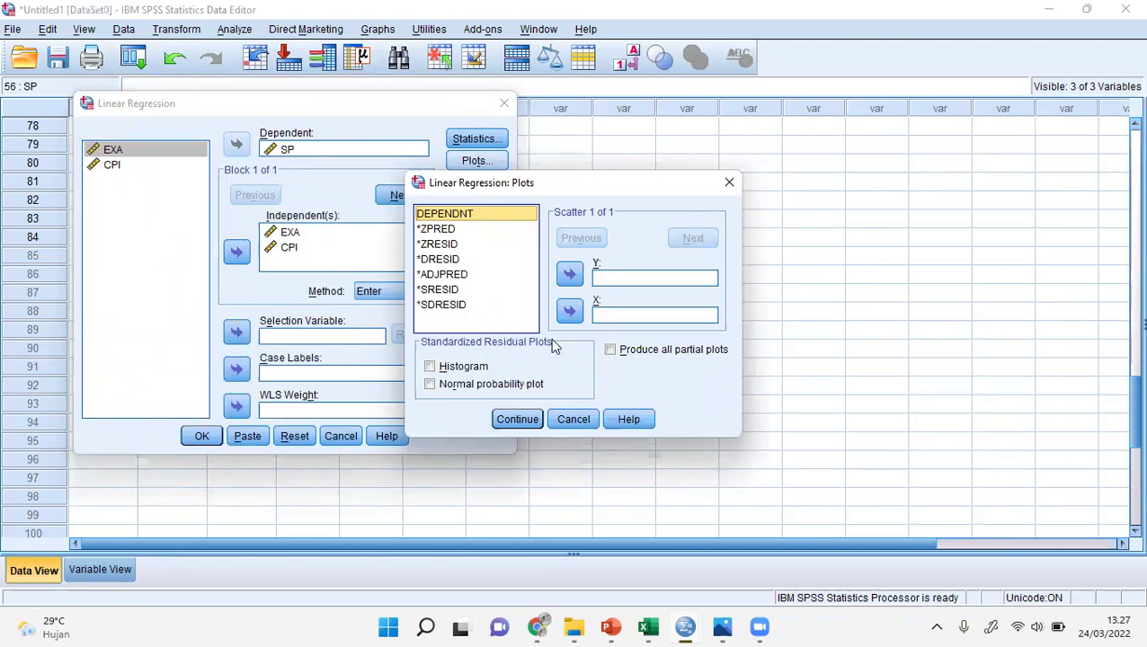
pyautogui.click(576, 421)
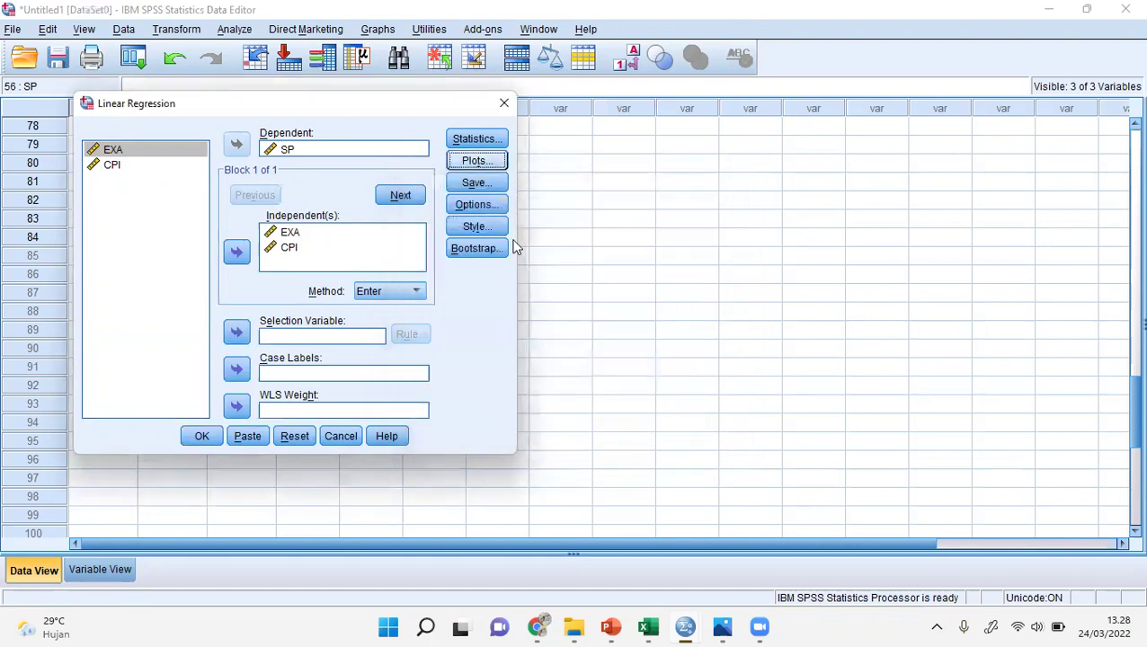
pyautogui.click(476, 142)
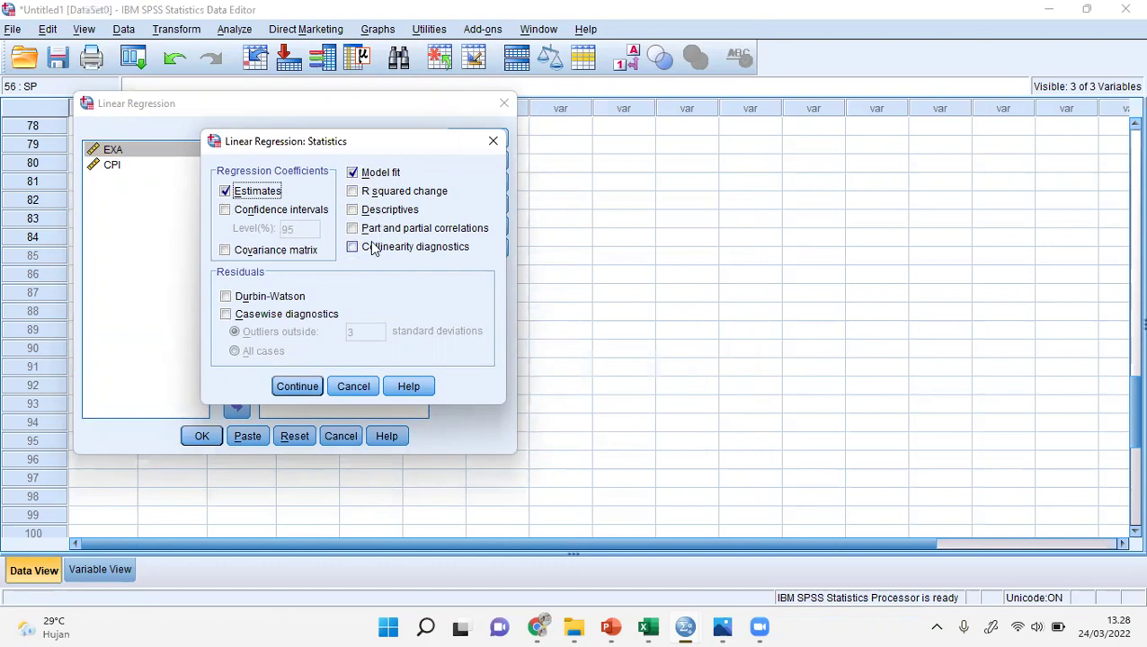
pyautogui.click(353, 251)
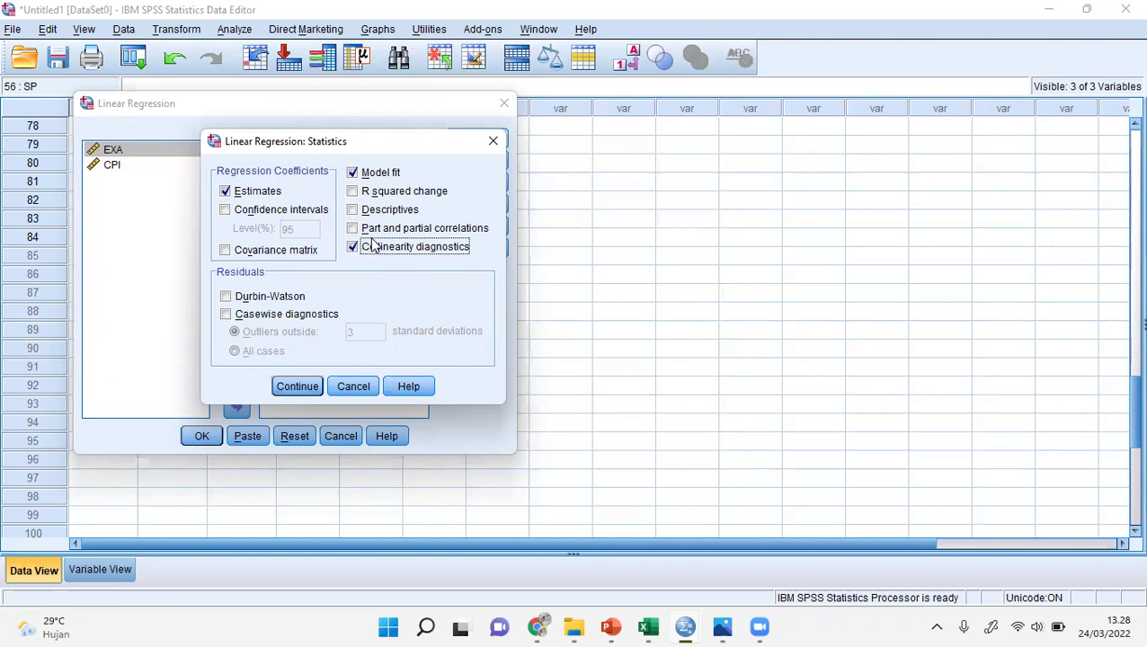
pyautogui.click(305, 393)
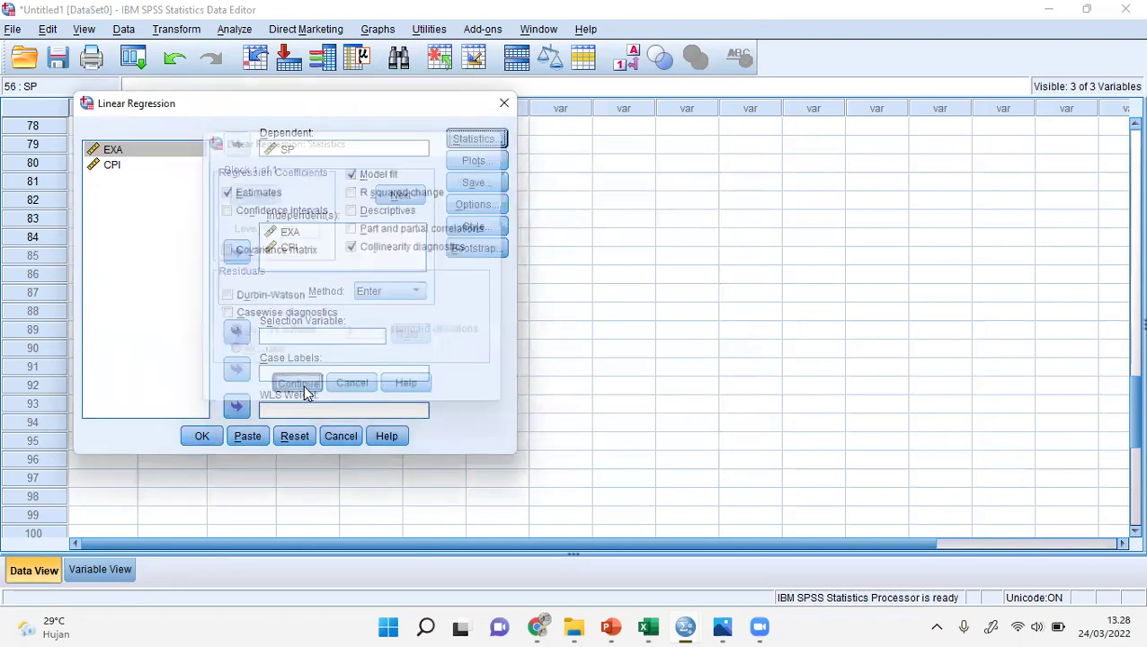
pyautogui.click(203, 438)
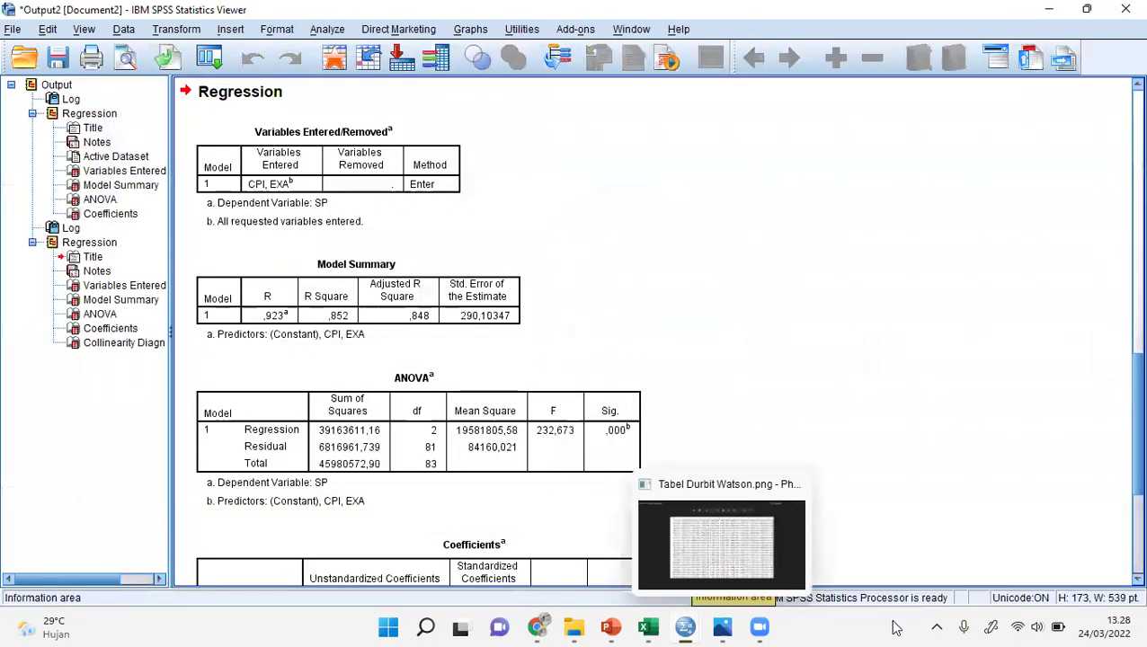
# - Compare the Tolerance and VIF columns of the new Coefficients table with the multicollinearity rule on the PowerPoint slide
pyautogui.scroll(-3, 1124, 560)
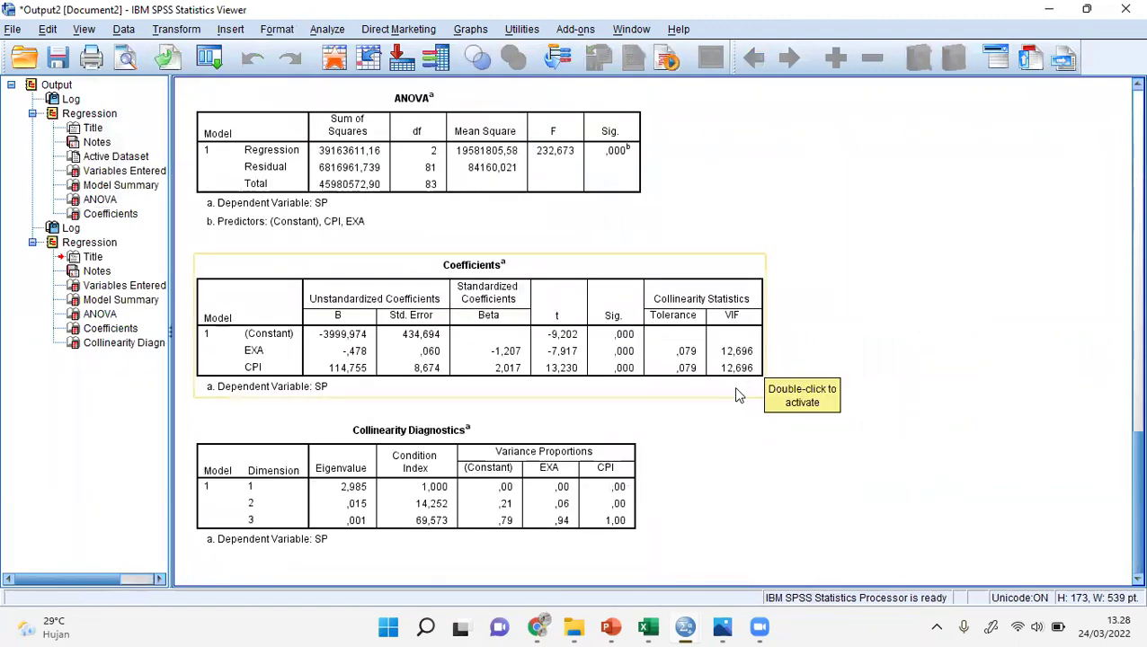
pyautogui.click(660, 386)
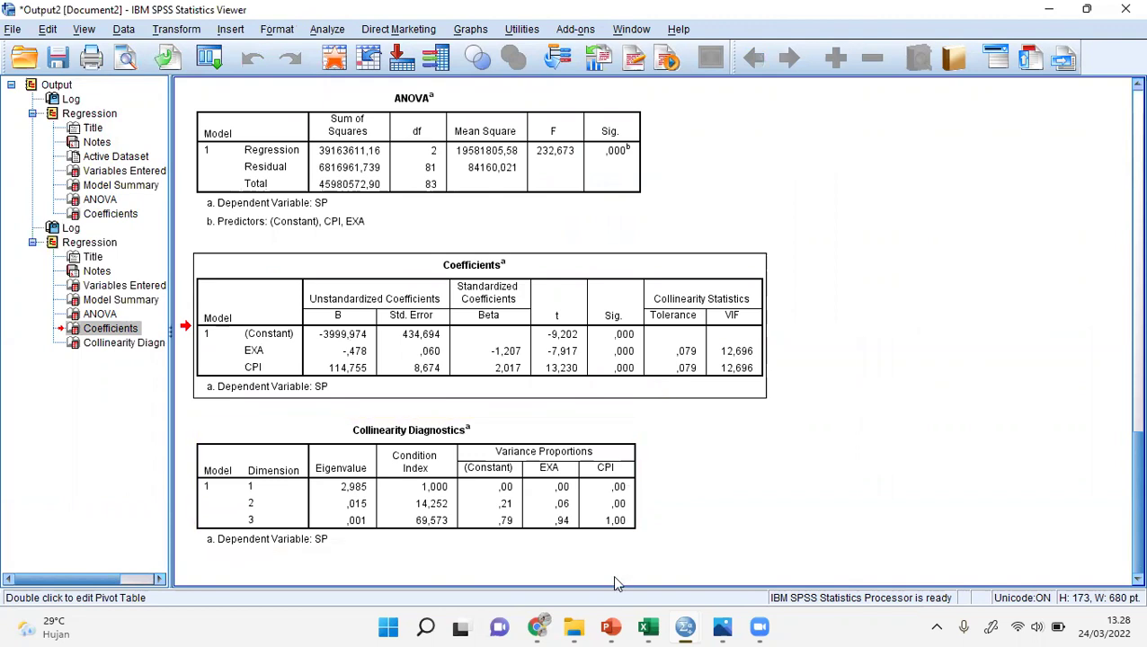
pyautogui.click(611, 627)
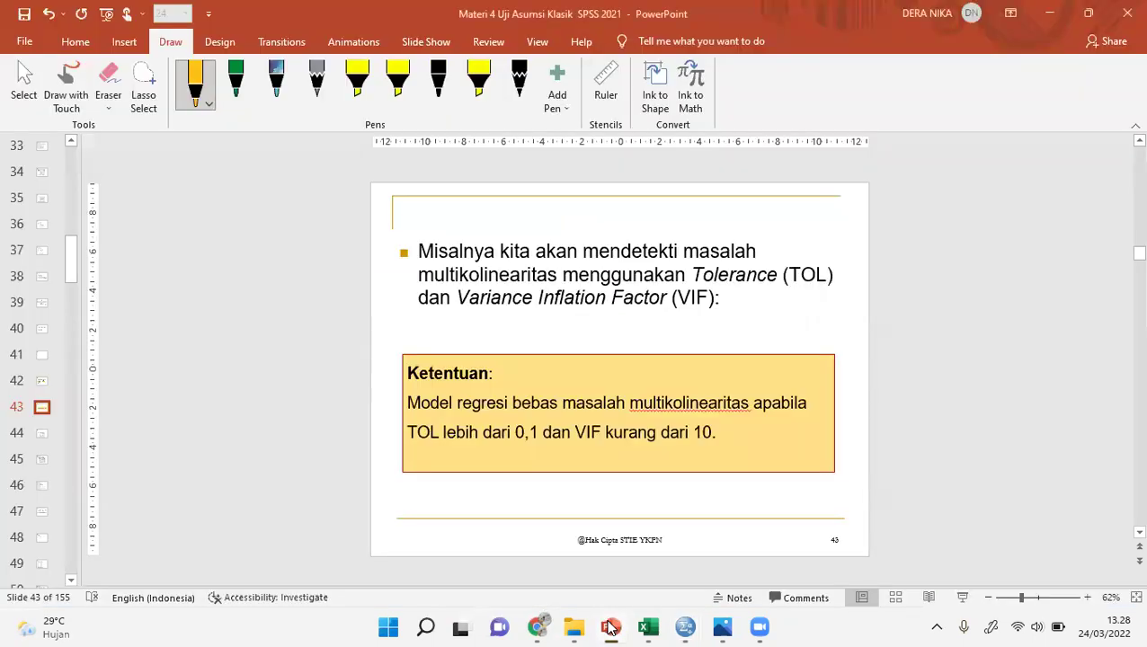
pyautogui.click(610, 626)
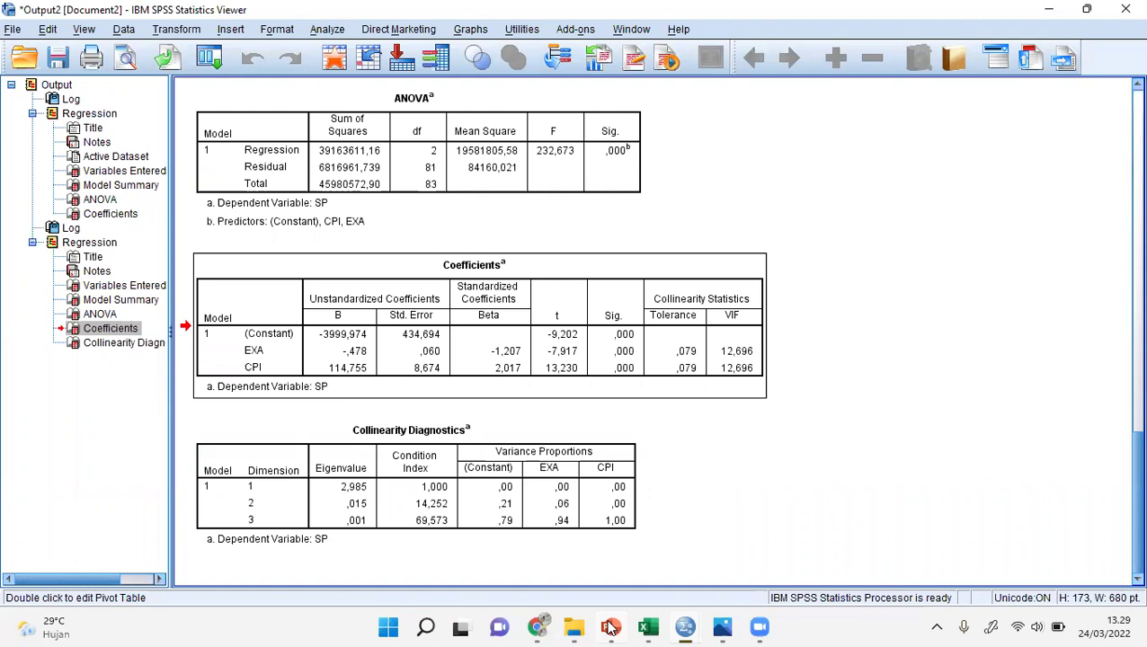
pyautogui.click(611, 627)
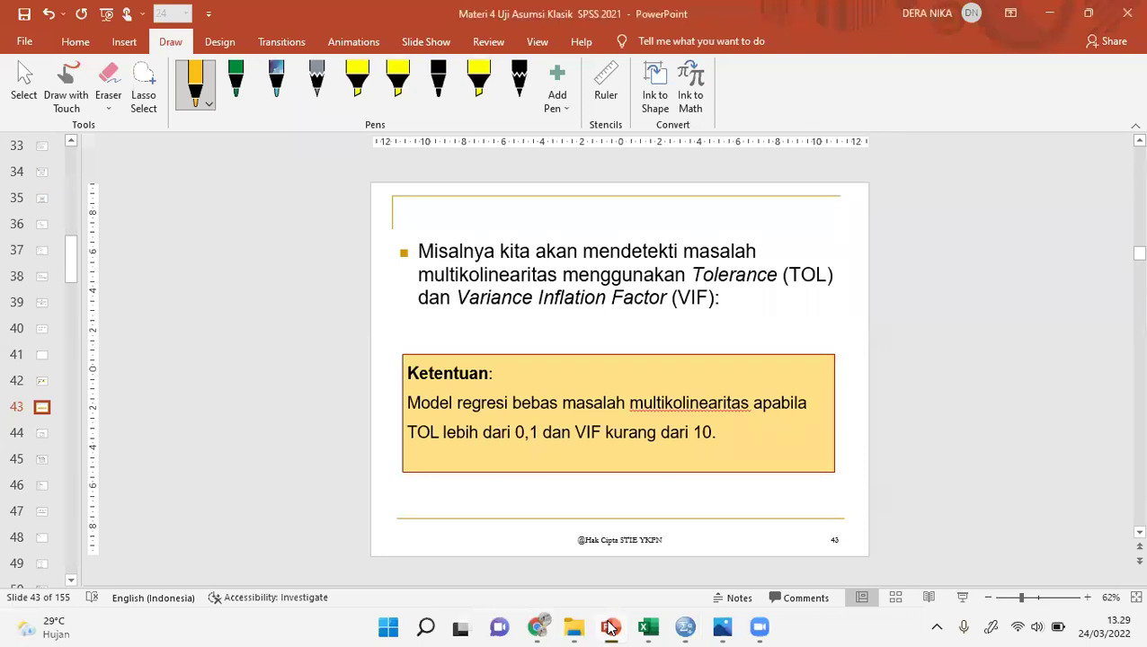
pyautogui.click(610, 627)
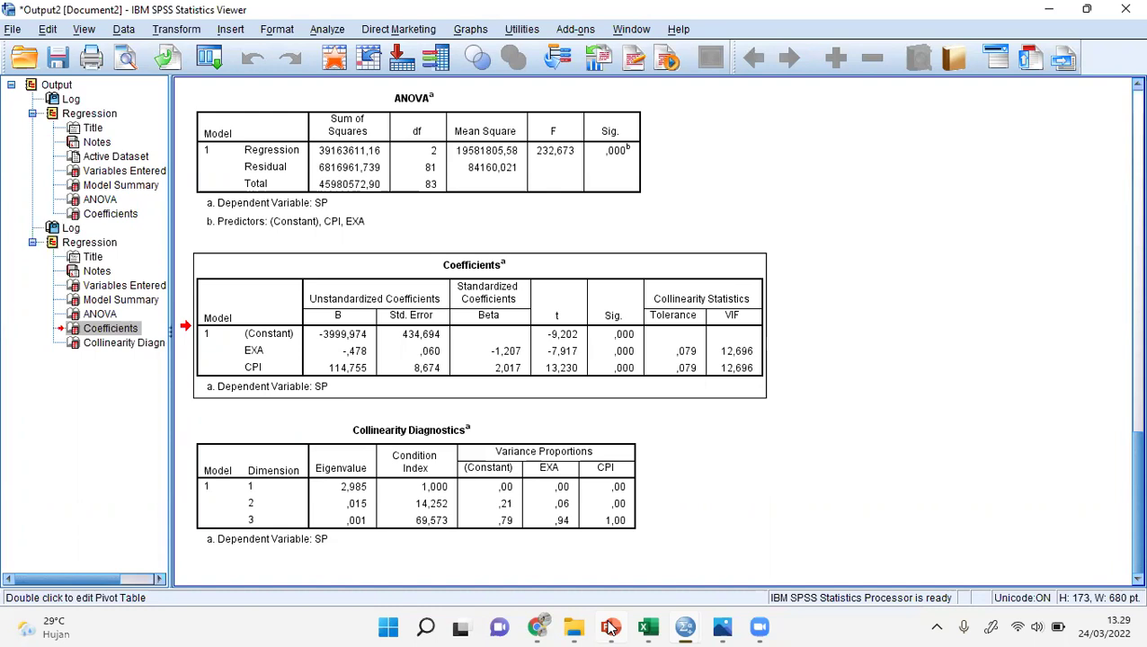
# - From the data set, run a two-tailed bivariate Pearson correlation between EXA and CPI
pyautogui.moveTo(686, 627)
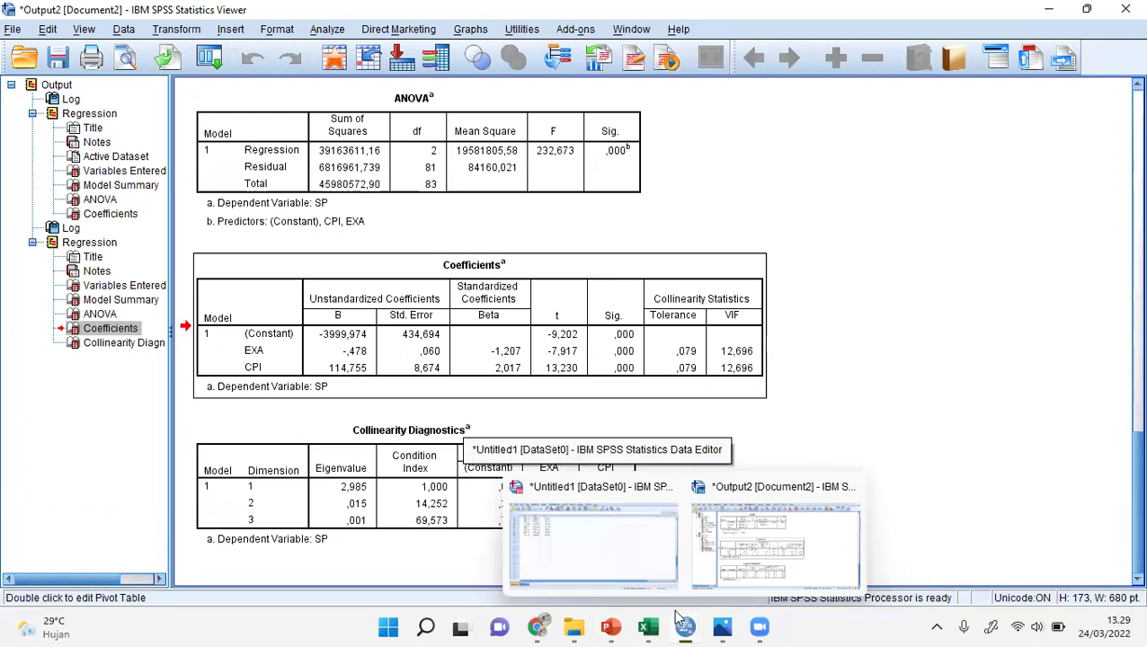
pyautogui.click(599, 550)
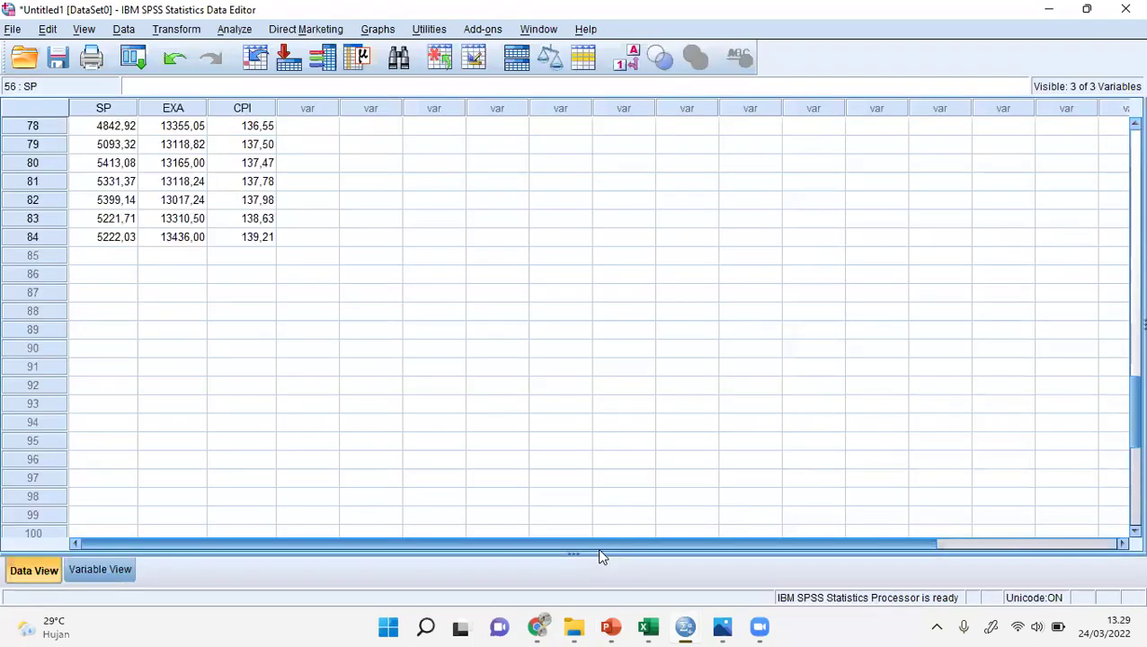
pyautogui.click(234, 29)
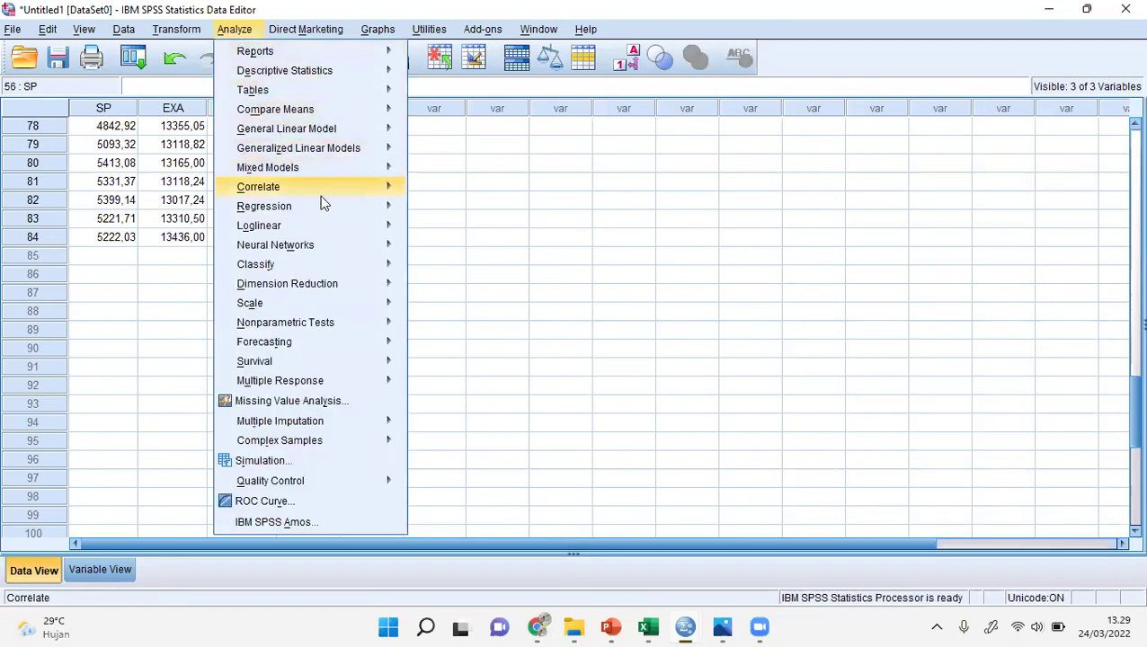
pyautogui.moveTo(357, 191)
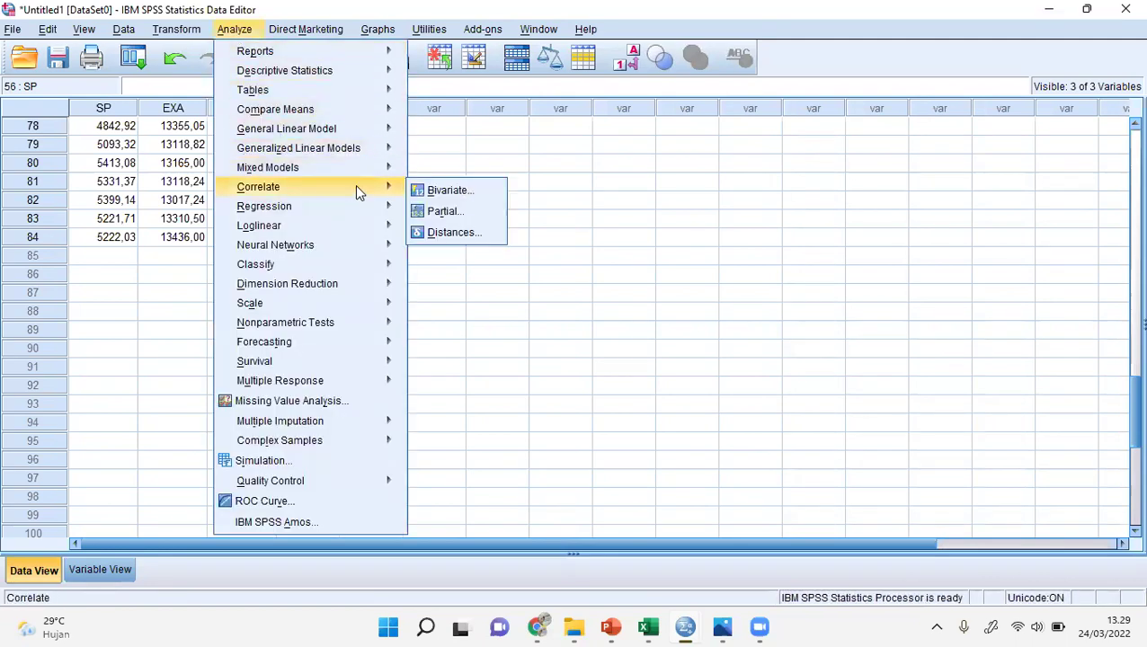
pyautogui.click(423, 189)
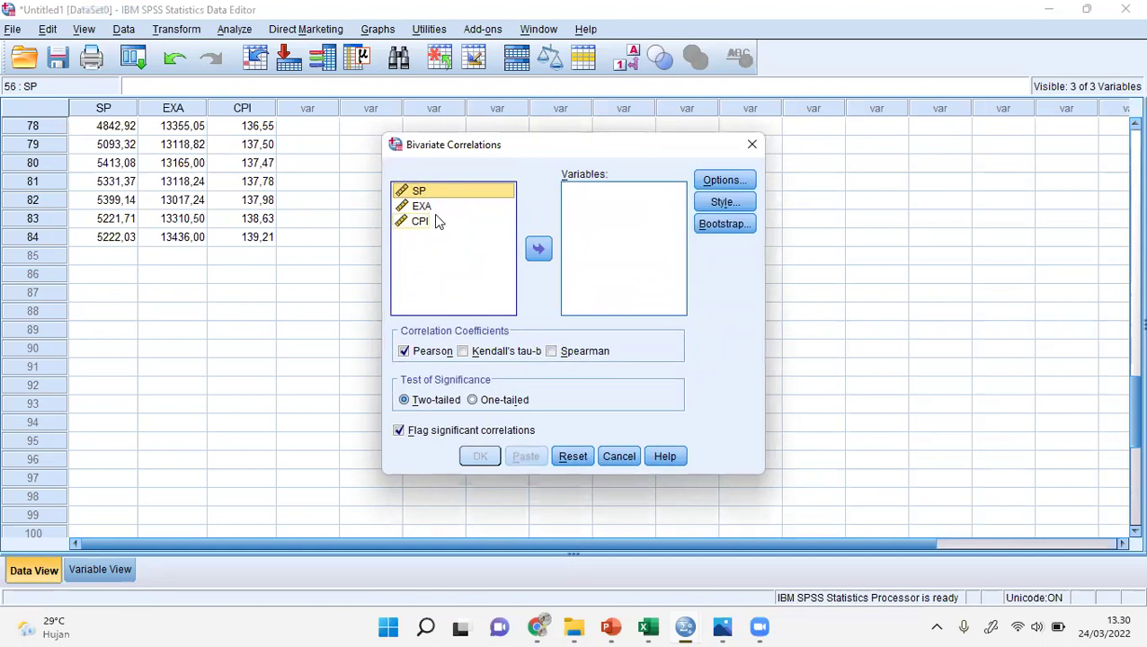
pyautogui.click(423, 207)
pyautogui.click(538, 249)
pyautogui.click(422, 208)
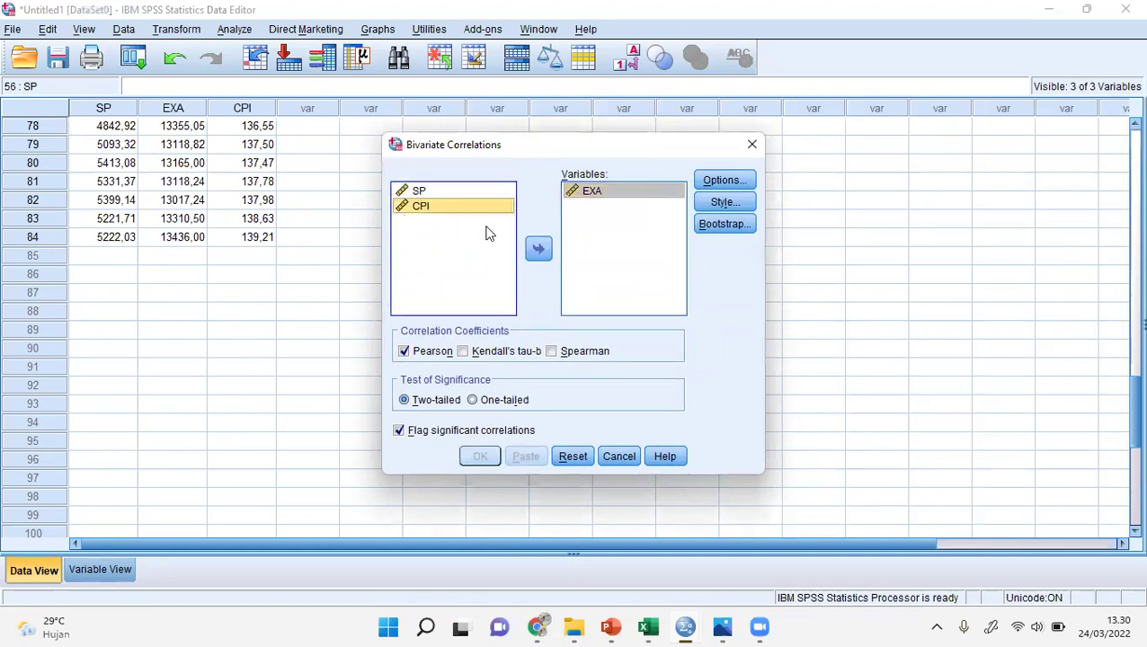
pyautogui.click(539, 251)
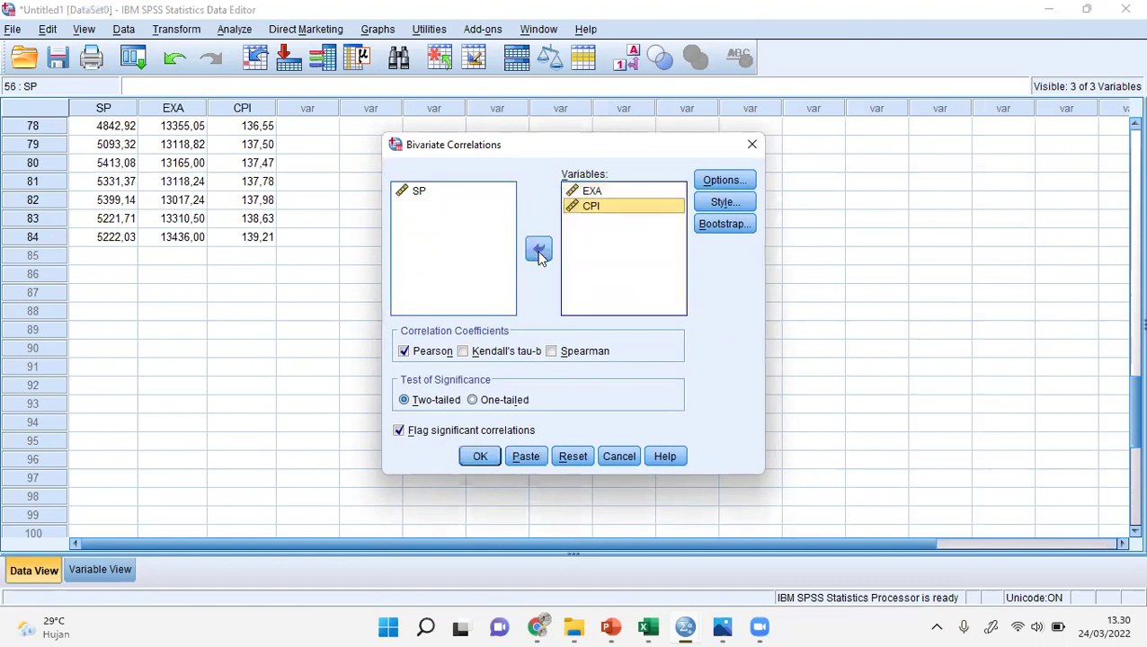
pyautogui.click(481, 457)
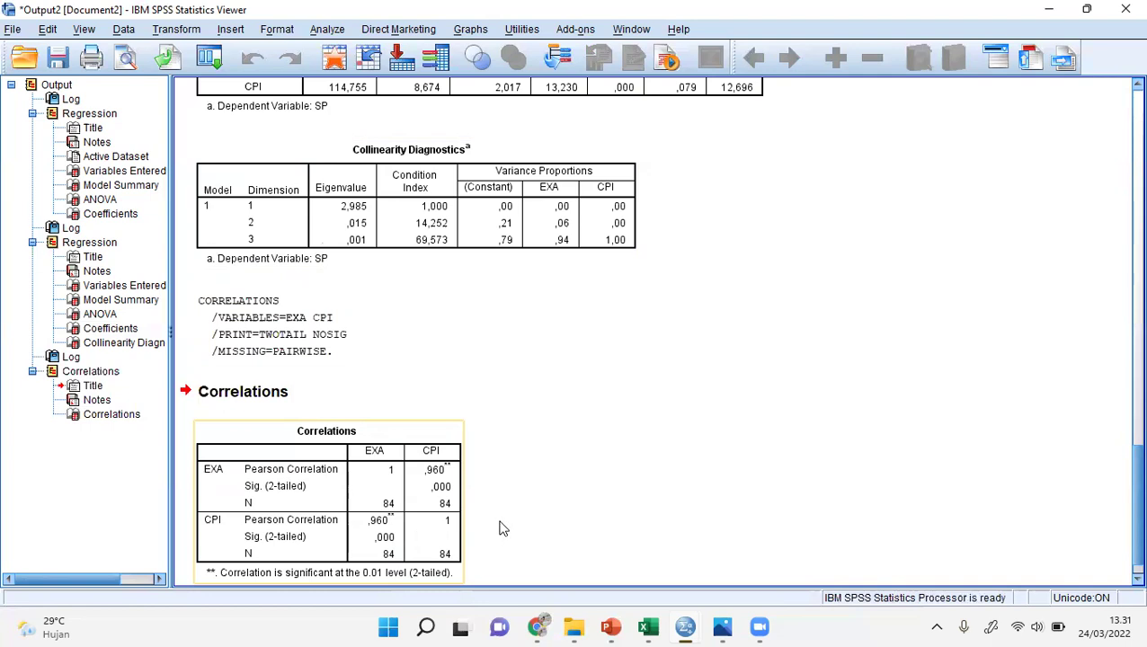
# - Switch to the PowerPoint slides and page forward to the correlation result and its conclusion on slide 54
pyautogui.moveTo(607, 620)
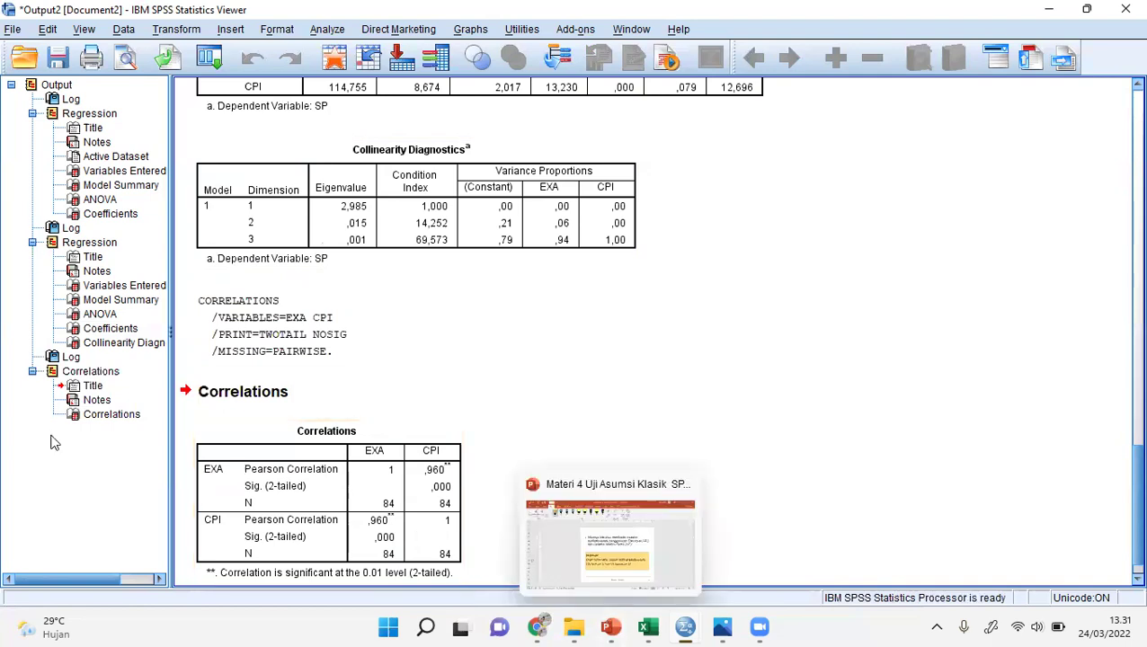
pyautogui.hotkey('alt', 'Tab')
pyautogui.press('Down')
pyautogui.press('Down')
pyautogui.press('Down')
pyautogui.press('Down')
pyautogui.press('Down')
pyautogui.press('Down')
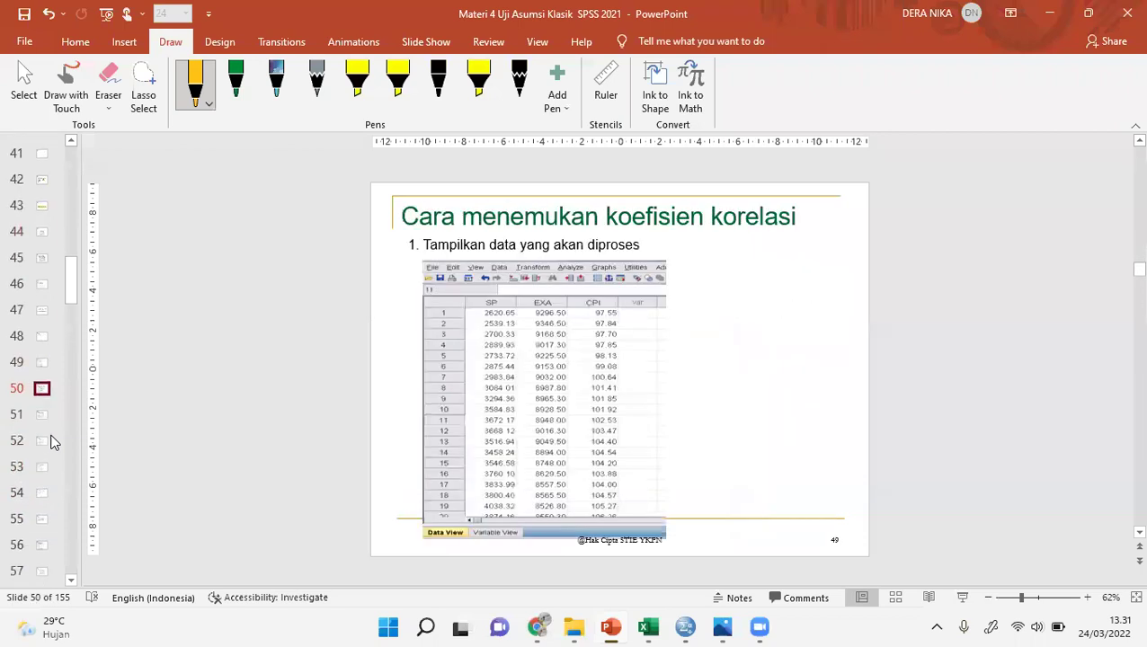
pyautogui.press('Down')
pyautogui.press('Down')
pyautogui.press('Down')
pyautogui.press('Down')
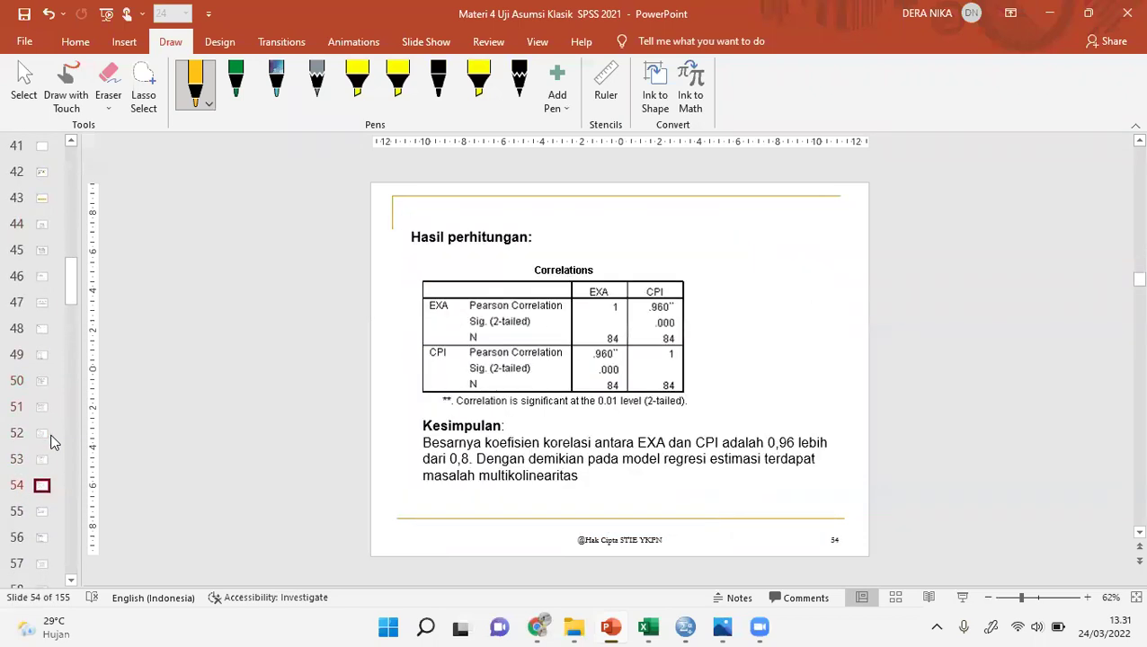
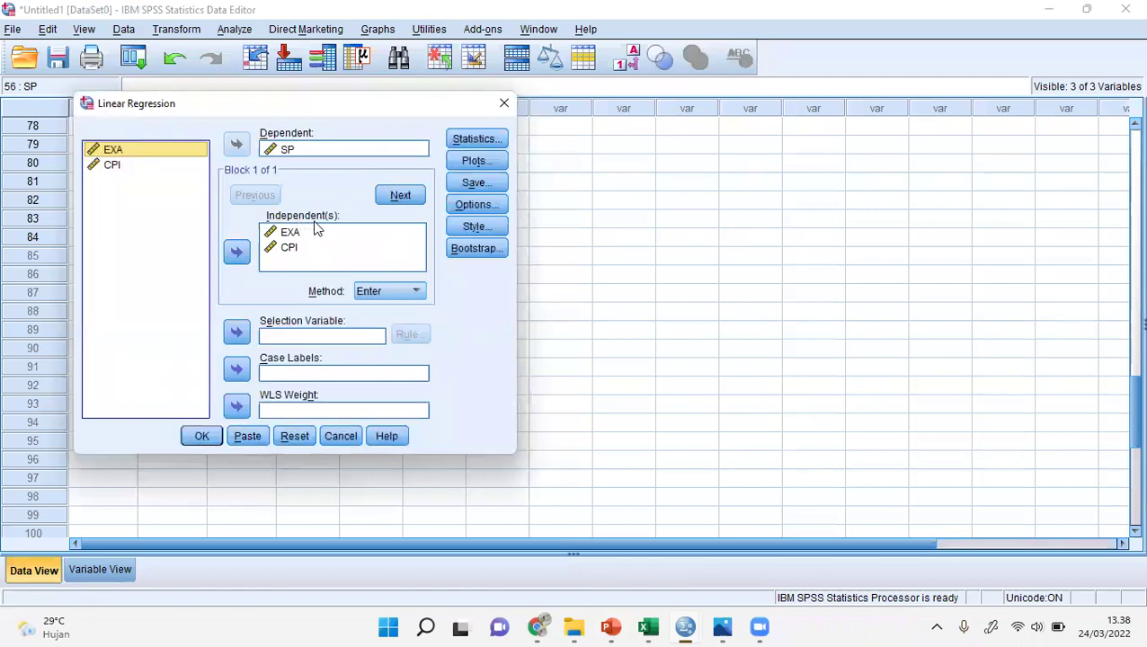
# - Rerun the linear regression of SP on EXA and CPI, saving the unstandardized residuals as a new variable
pyautogui.click(474, 183)
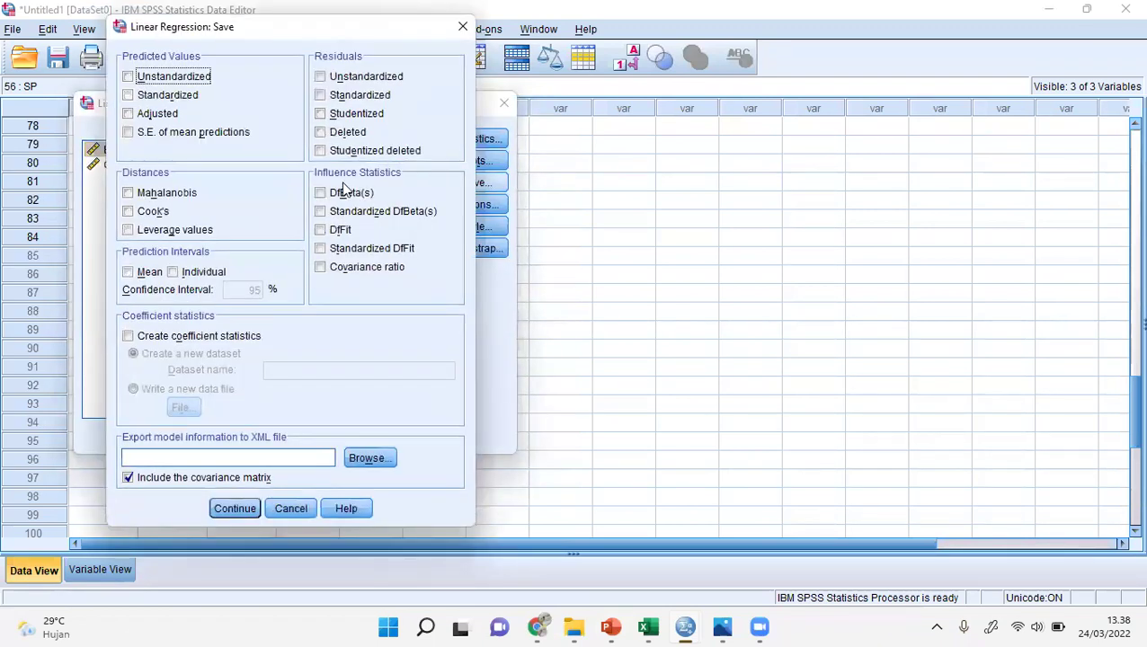
pyautogui.click(136, 80)
pyautogui.click(136, 80)
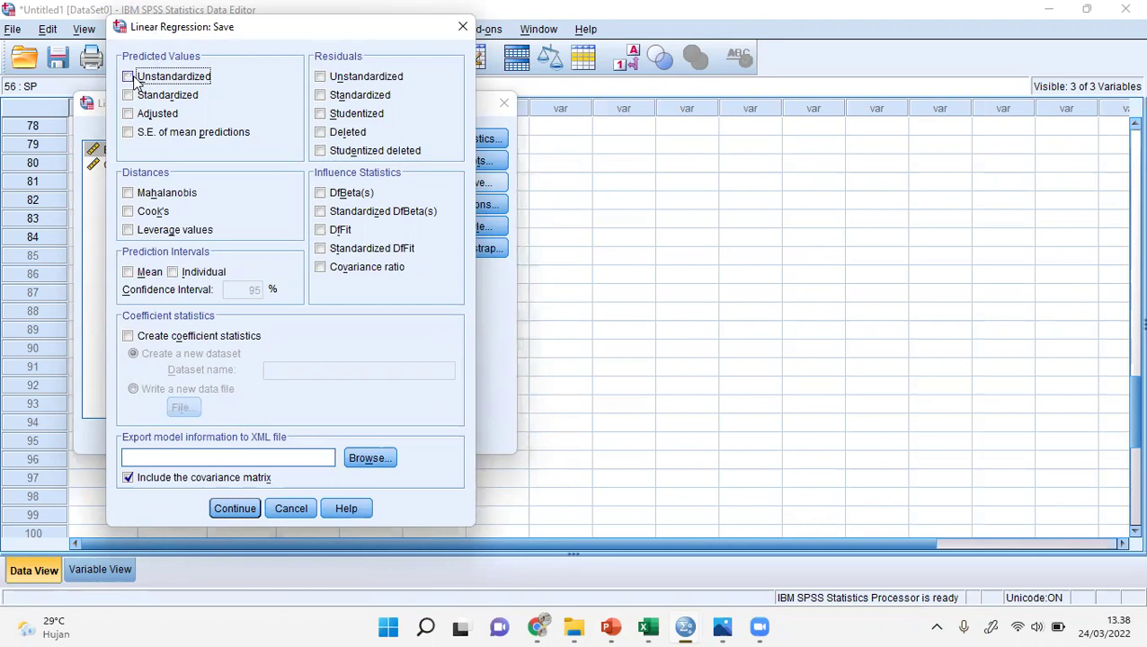
pyautogui.click(322, 78)
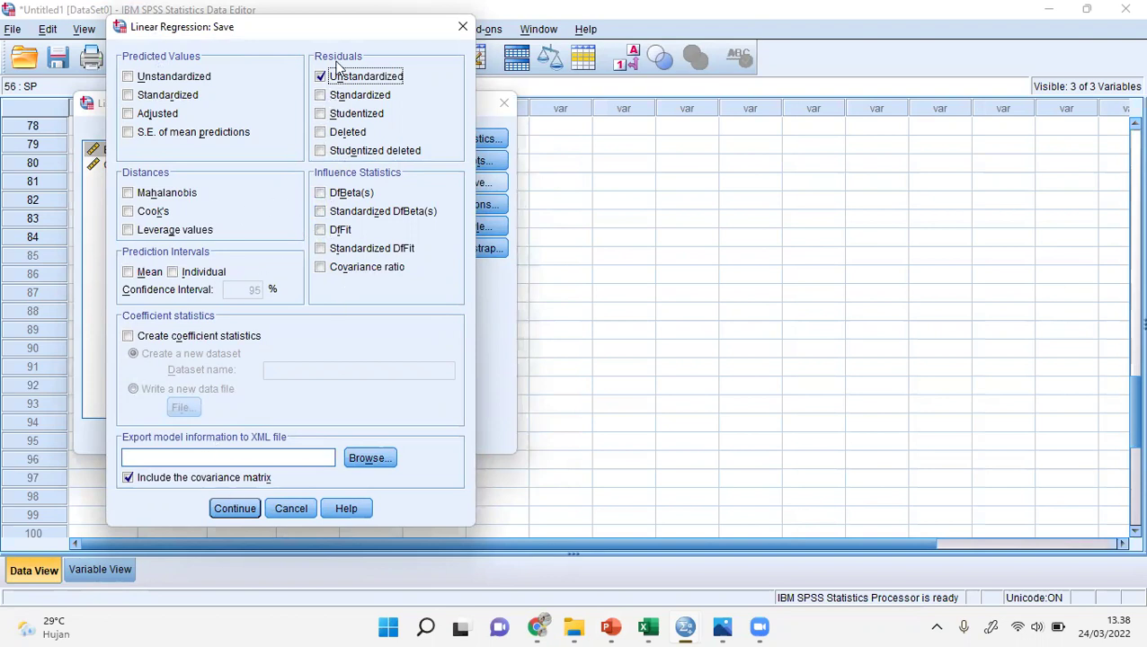
pyautogui.click(234, 509)
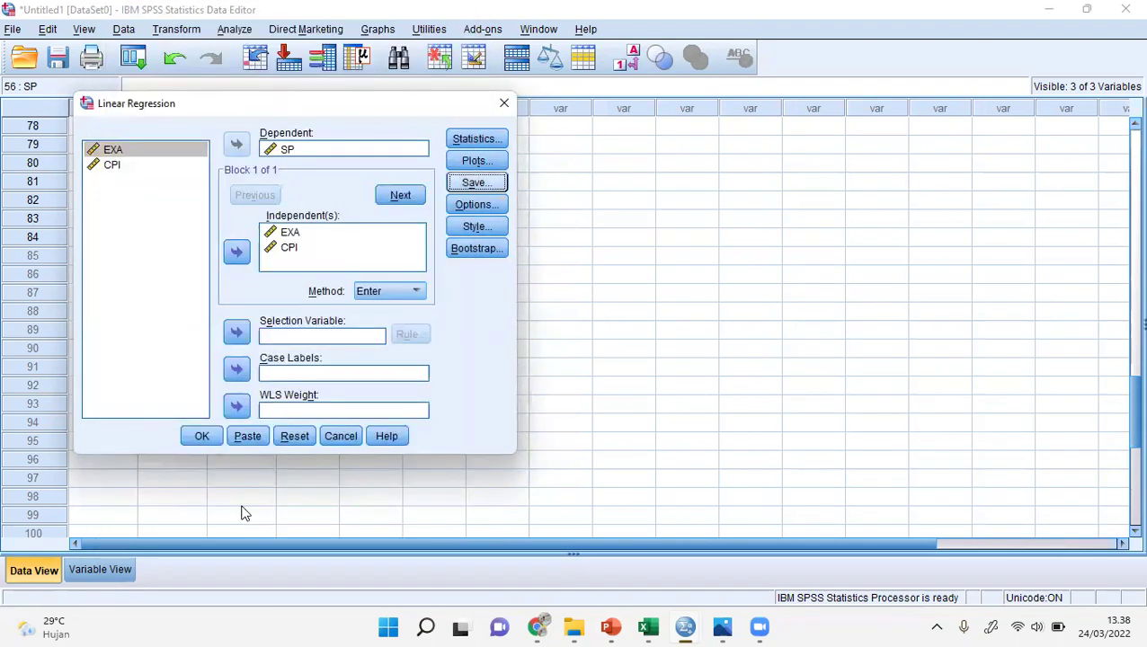
pyautogui.click(200, 438)
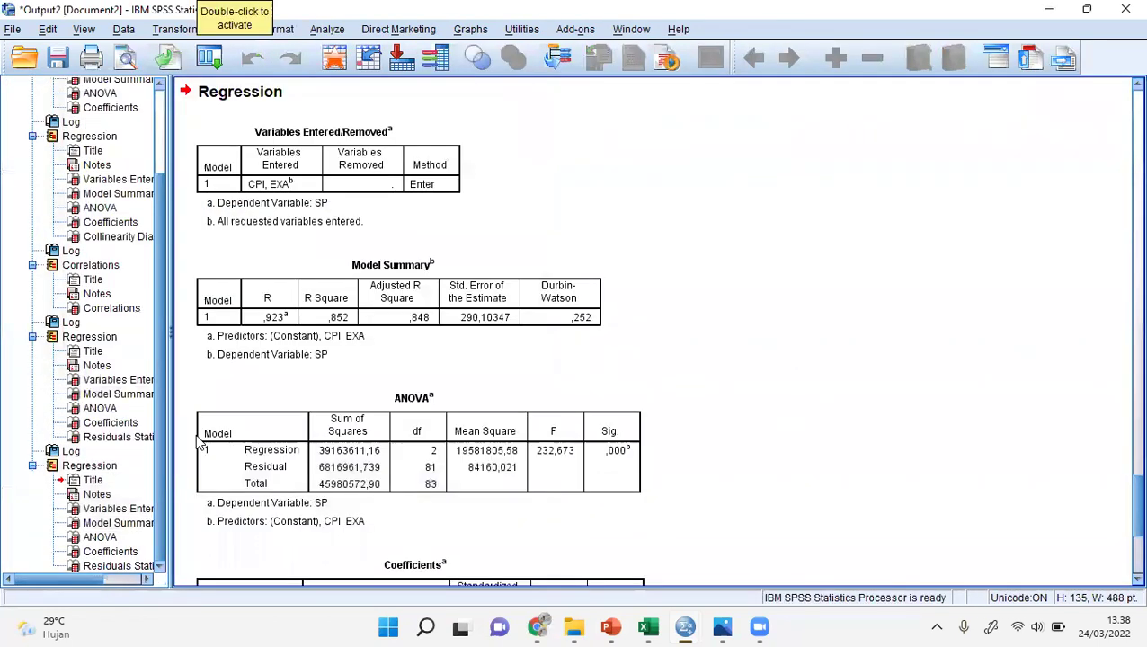
# - Return to the data set and look at the saved residuals column RES_1 from the first case
pyautogui.moveTo(683, 627)
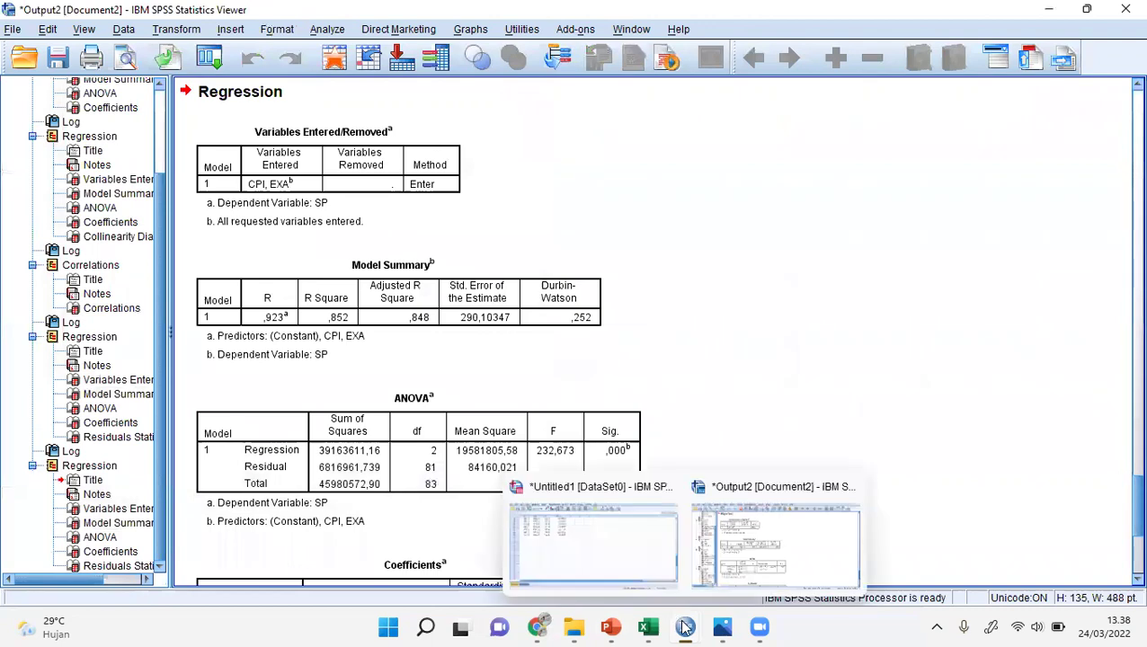
pyautogui.click(635, 552)
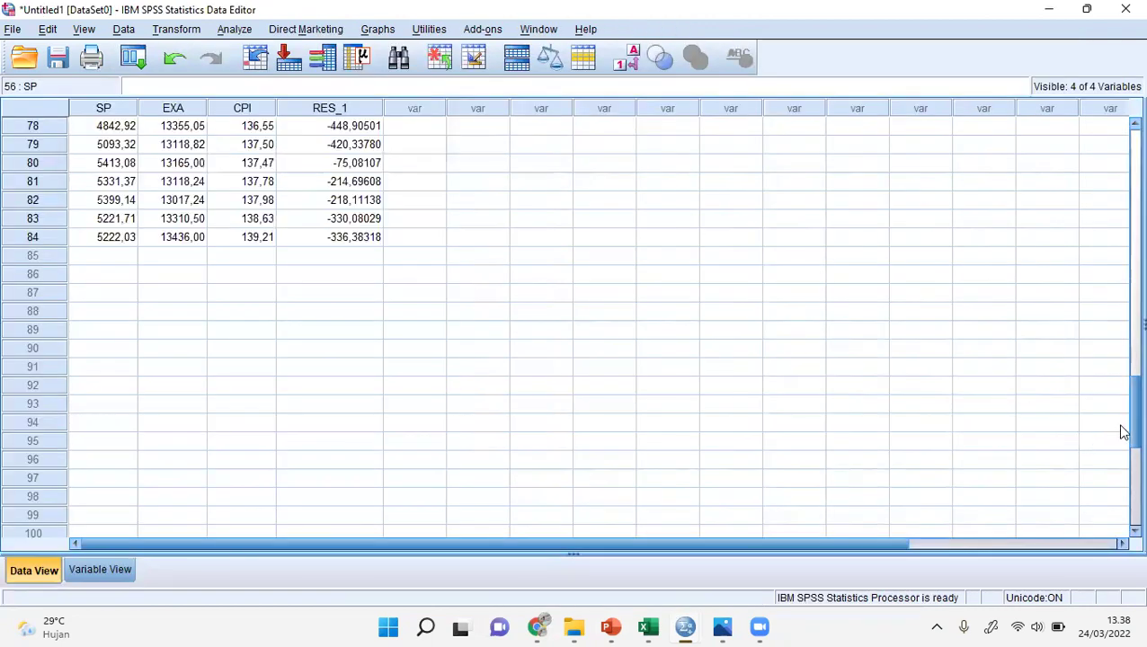
pyautogui.moveTo(1122, 433); pyautogui.dragTo(1122, 138)
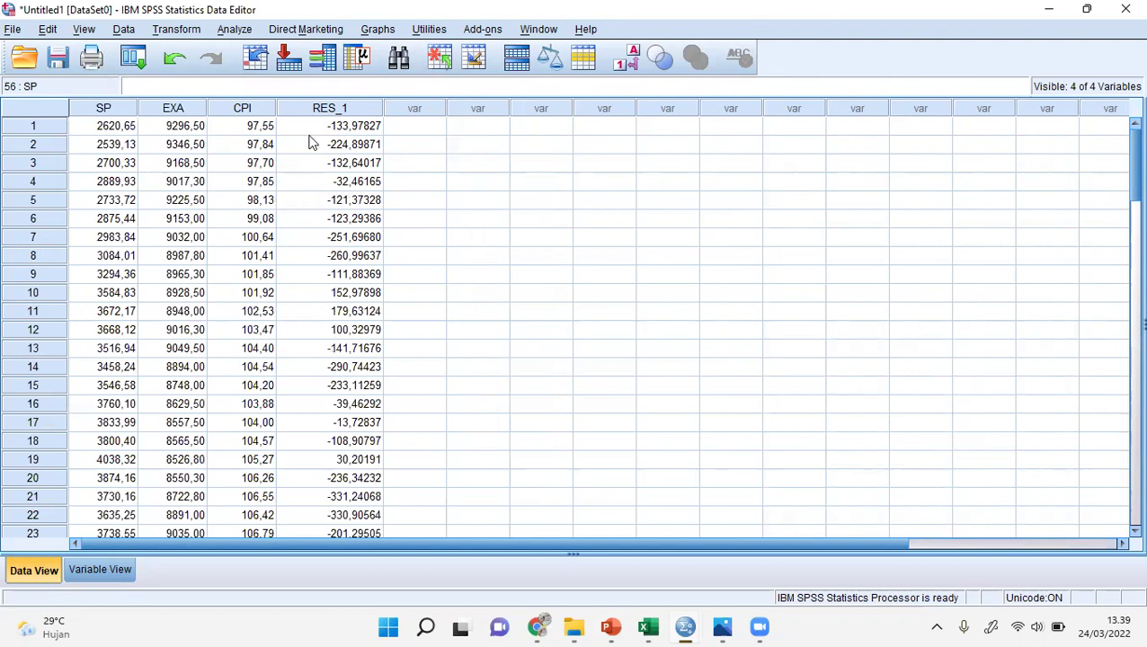
# - Start computing a new variable with RESID as the target variable name
pyautogui.click(184, 32)
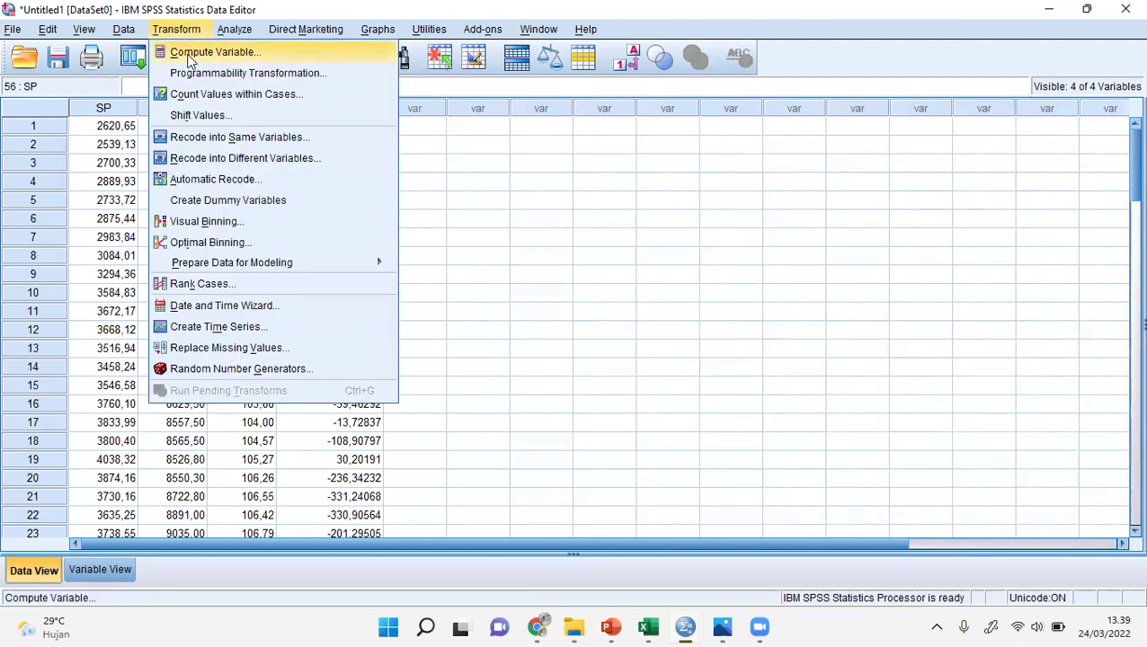
pyautogui.click(188, 53)
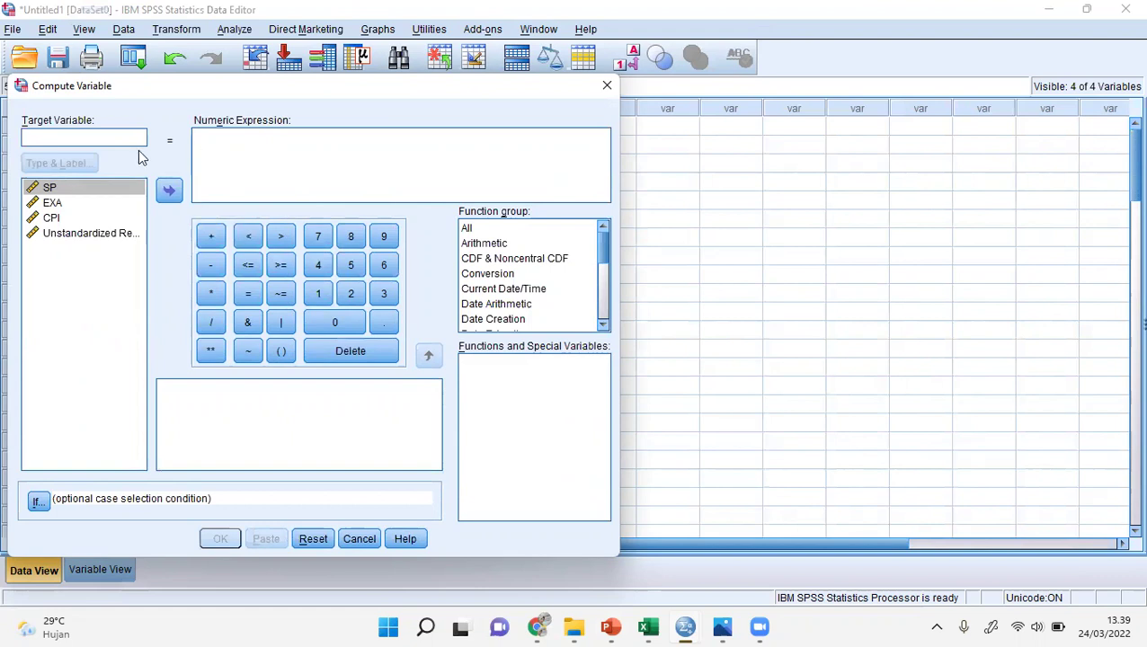
pyautogui.write('RE')
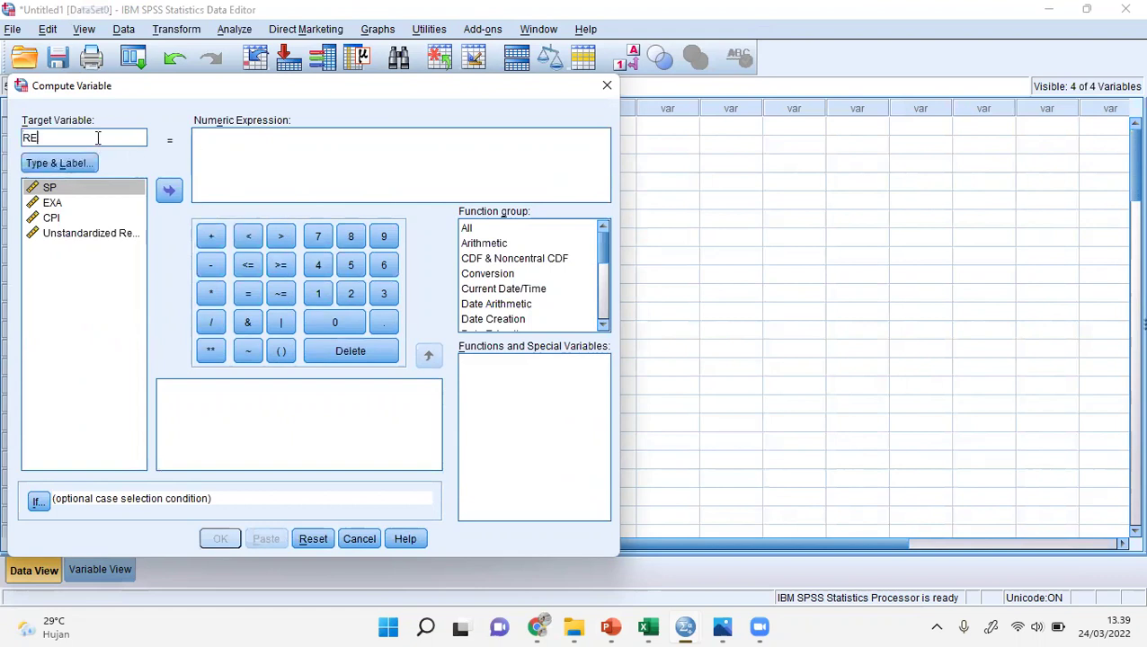
pyautogui.write('SID')
pyautogui.click(222, 146)
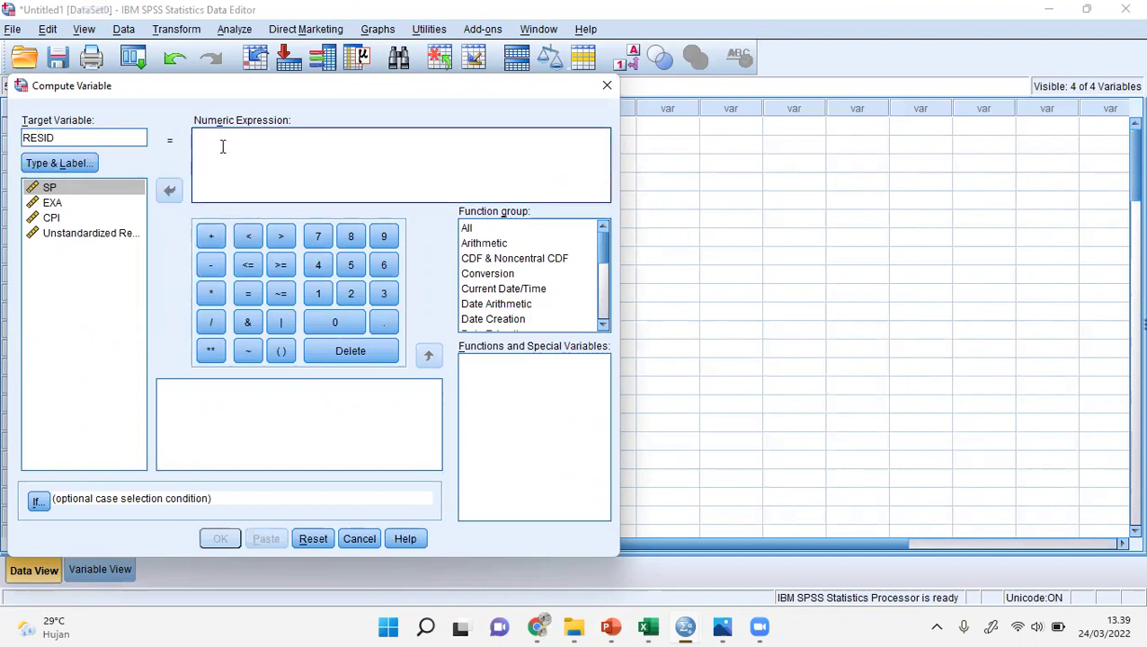
pyautogui.write('RES')
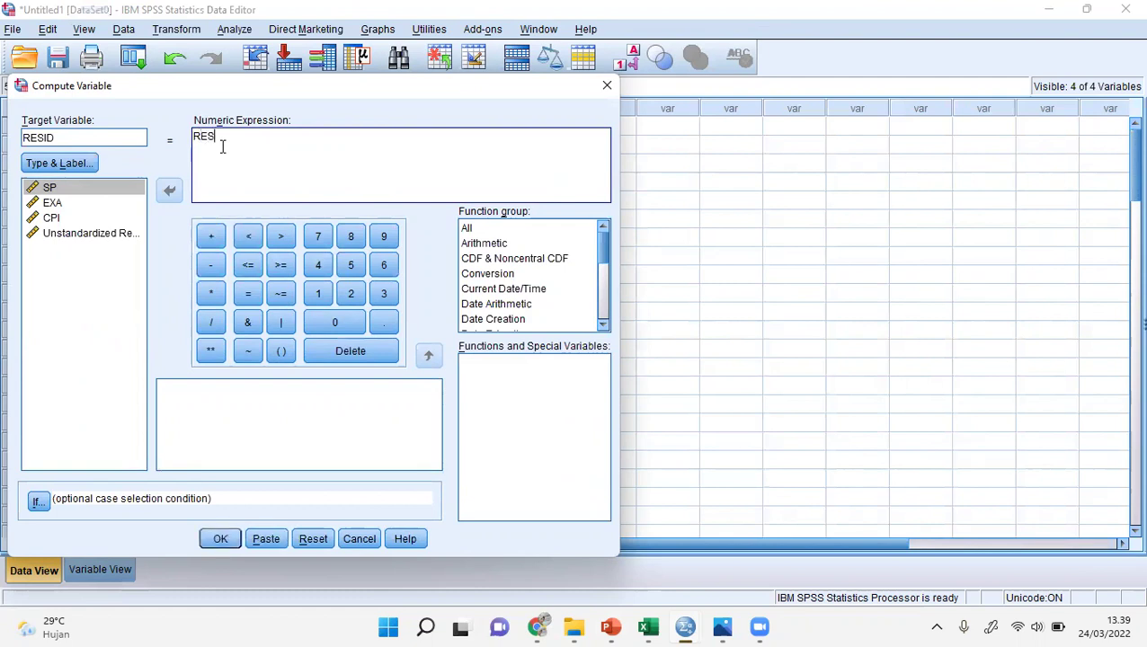
pyautogui.write('_1*r')
pyautogui.press('BackSpace')
pyautogui.write('RES_')
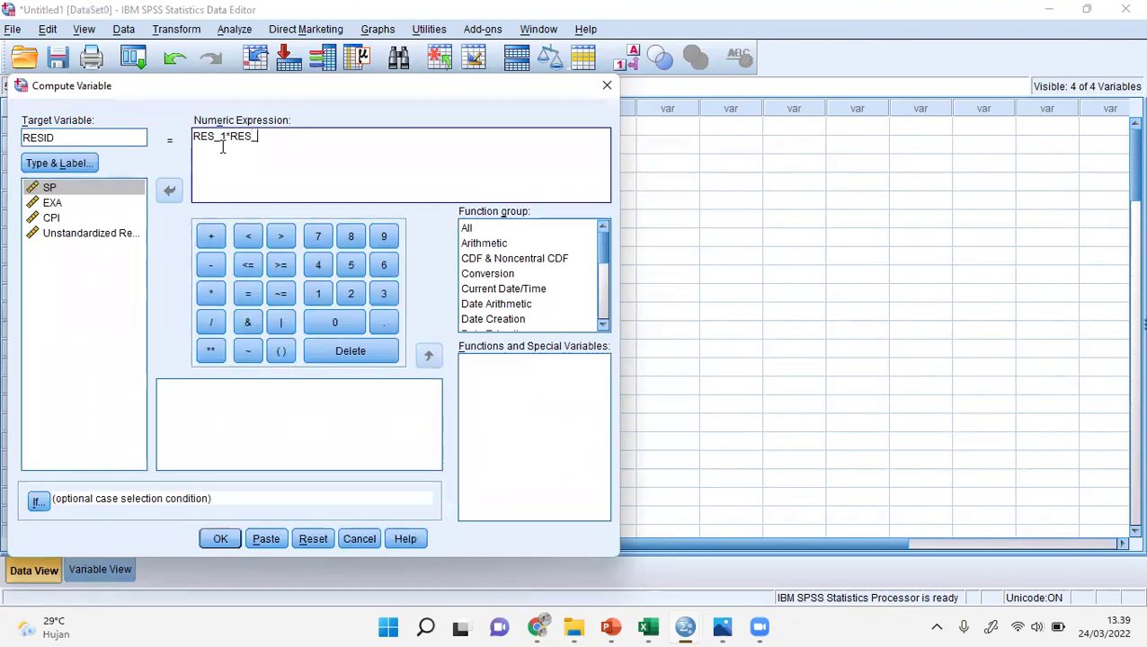
pyautogui.write('1')
pyautogui.click(105, 235)
pyautogui.doubleClick(106, 235)
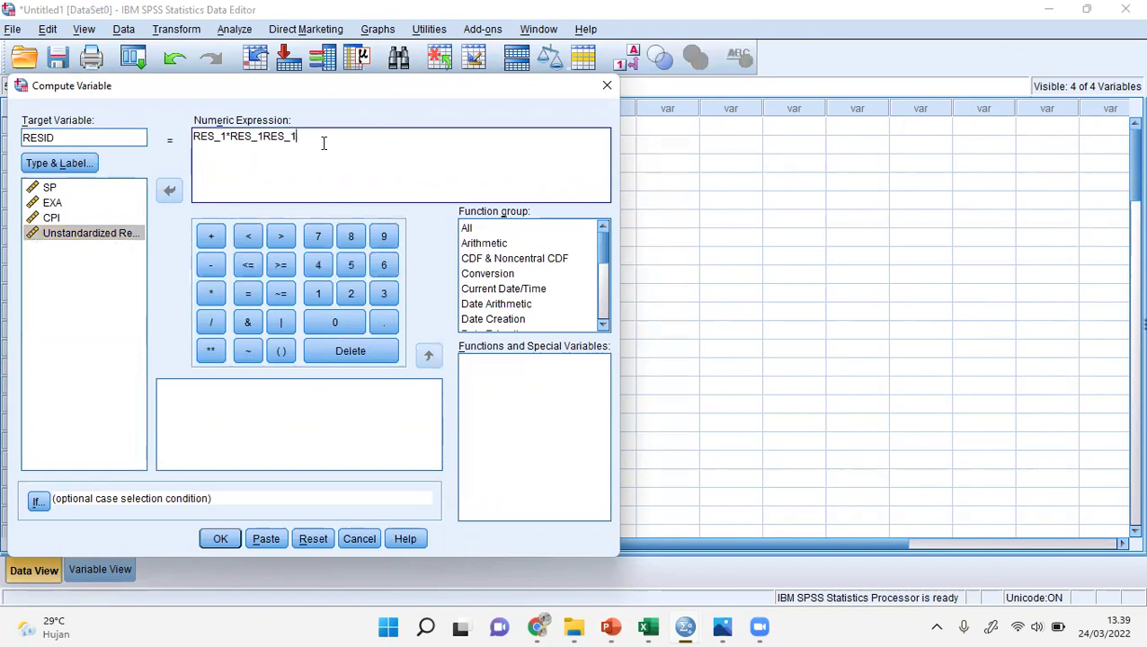
pyautogui.press('BackSpace')
pyautogui.press('BackSpace')
pyautogui.press('BackSpace')
pyautogui.press('BackSpace')
pyautogui.press('BackSpace')
pyautogui.press('BackSpace')
pyautogui.press('BackSpace')
pyautogui.press('BackSpace')
pyautogui.press('BackSpace')
pyautogui.press('BackSpace')
pyautogui.press('BackSpace')
pyautogui.press('BackSpace')
pyautogui.press('BackSpace')
pyautogui.press('BackSpace')
pyautogui.press('BackSpace')
pyautogui.press('BackSpace')
# - Compute RESID as RES_1*RES_1 using the unstandardized residual variable, and return to the data set
pyautogui.doubleClick(96, 228)
pyautogui.write('*')
pyautogui.doubleClick(86, 234)
pyautogui.click(221, 539)
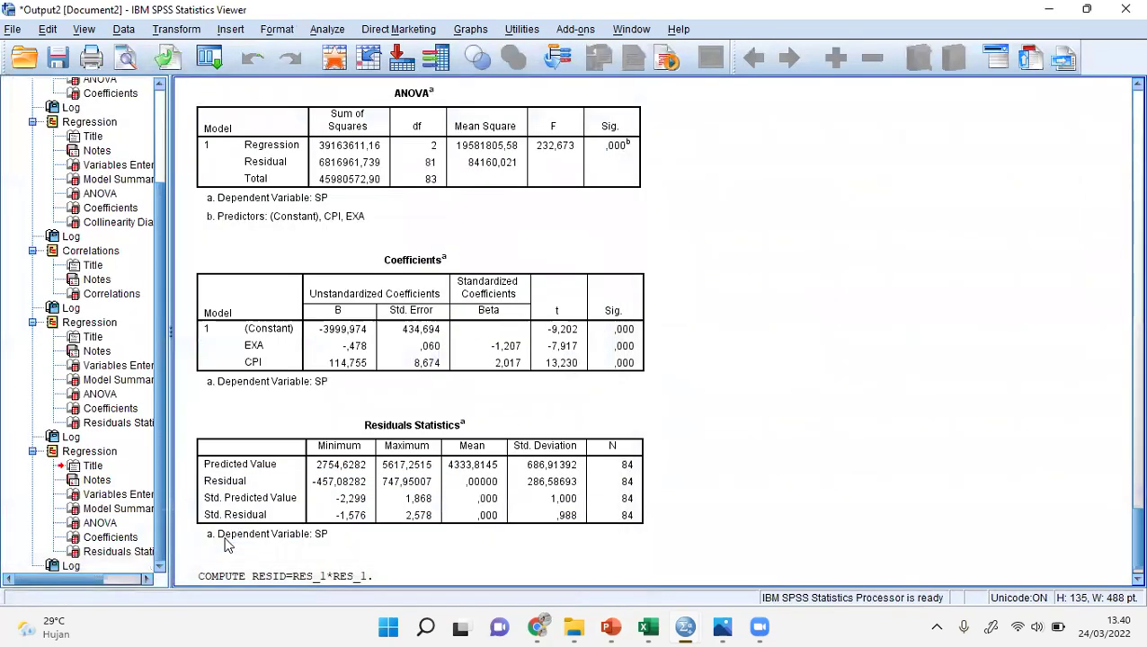
pyautogui.moveTo(685, 627)
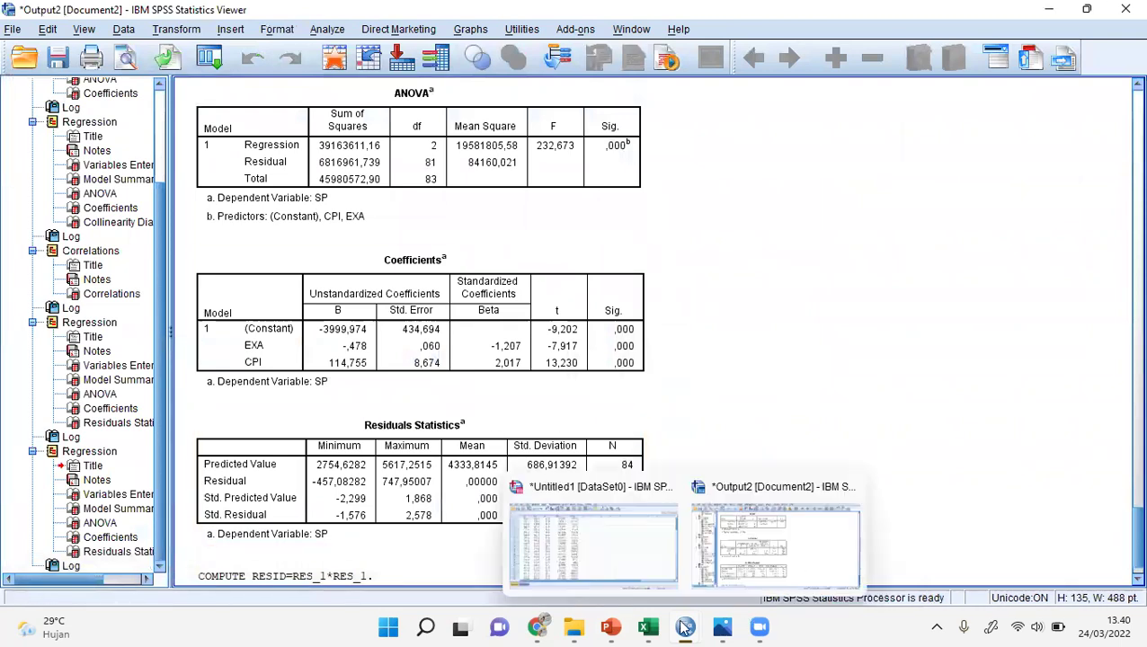
pyautogui.click(609, 538)
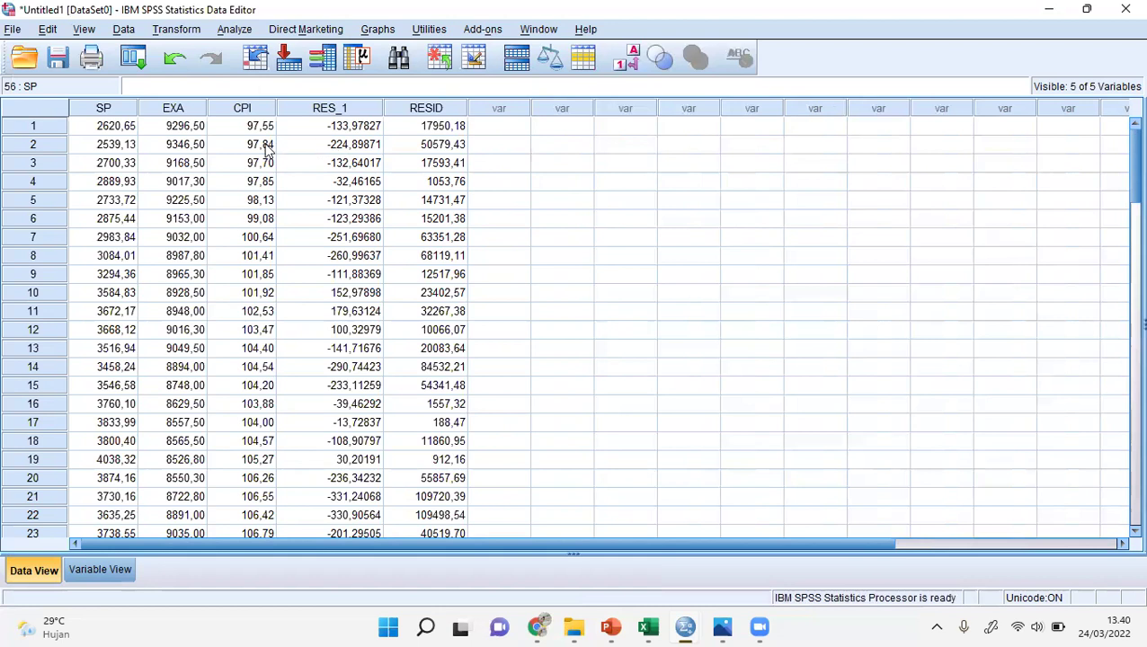
# - Run a linear regression with RESID replacing SP as the dependent variable and EXA and CPI as independents
pyautogui.click(237, 31)
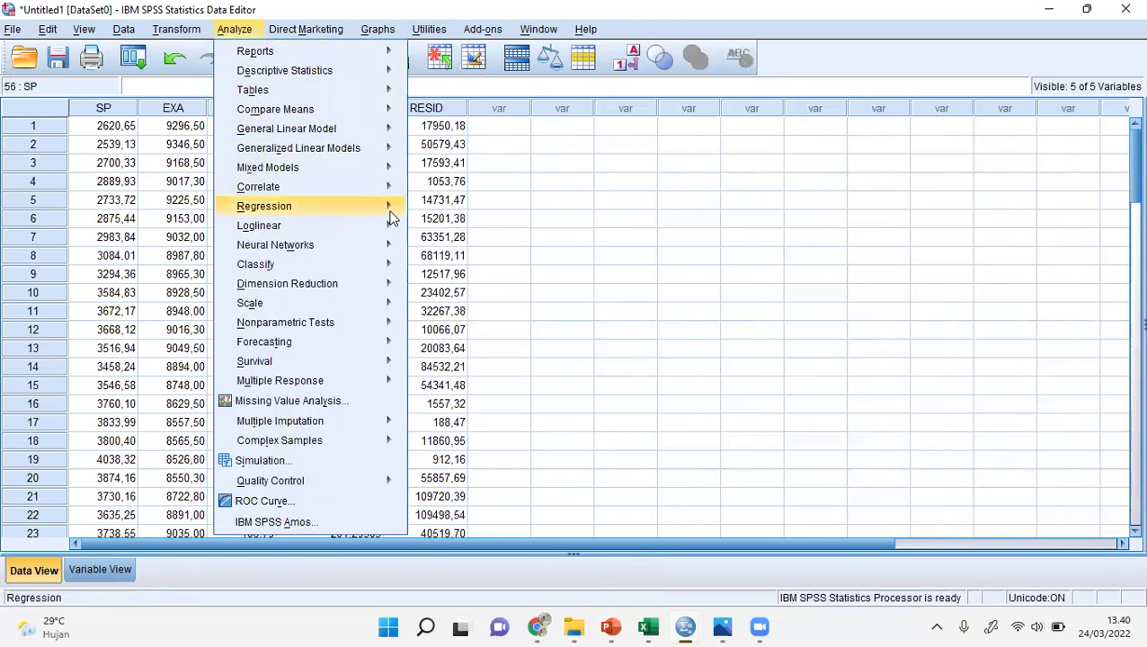
pyautogui.moveTo(405, 212)
pyautogui.click(441, 233)
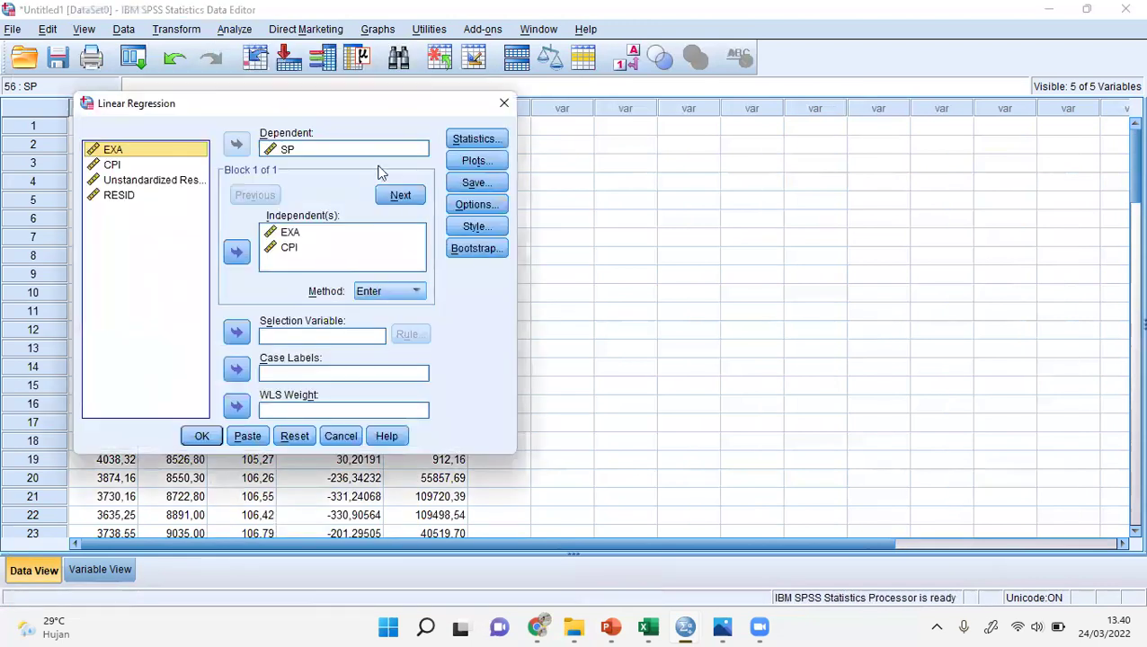
pyautogui.click(285, 149)
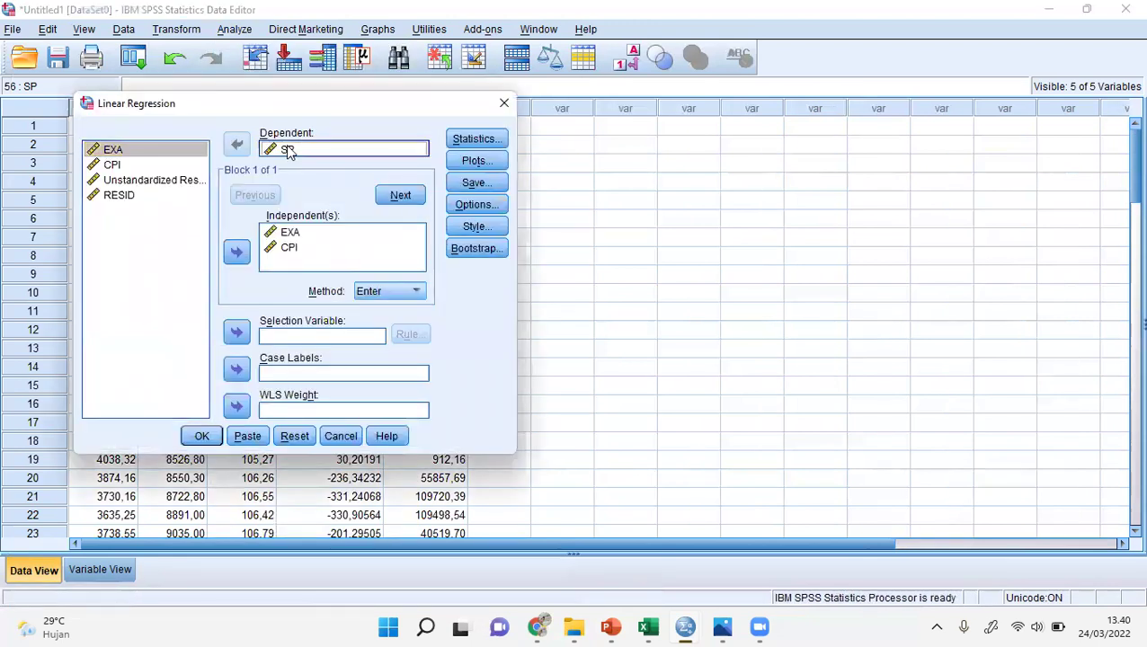
pyautogui.click(239, 146)
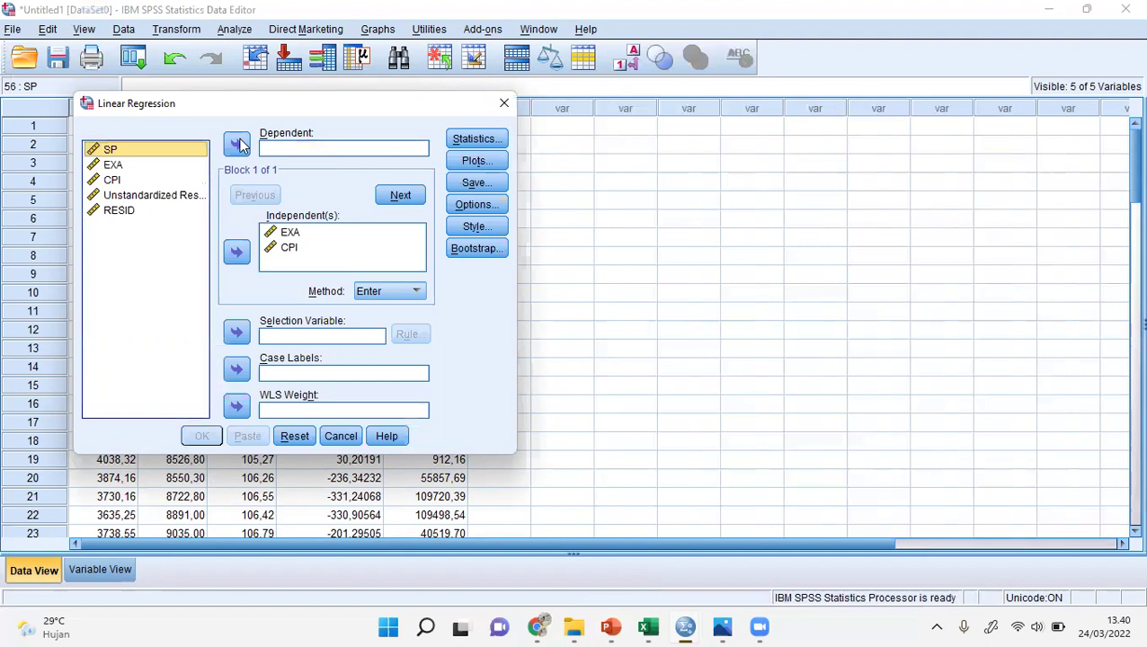
pyautogui.click(131, 213)
pyautogui.click(239, 146)
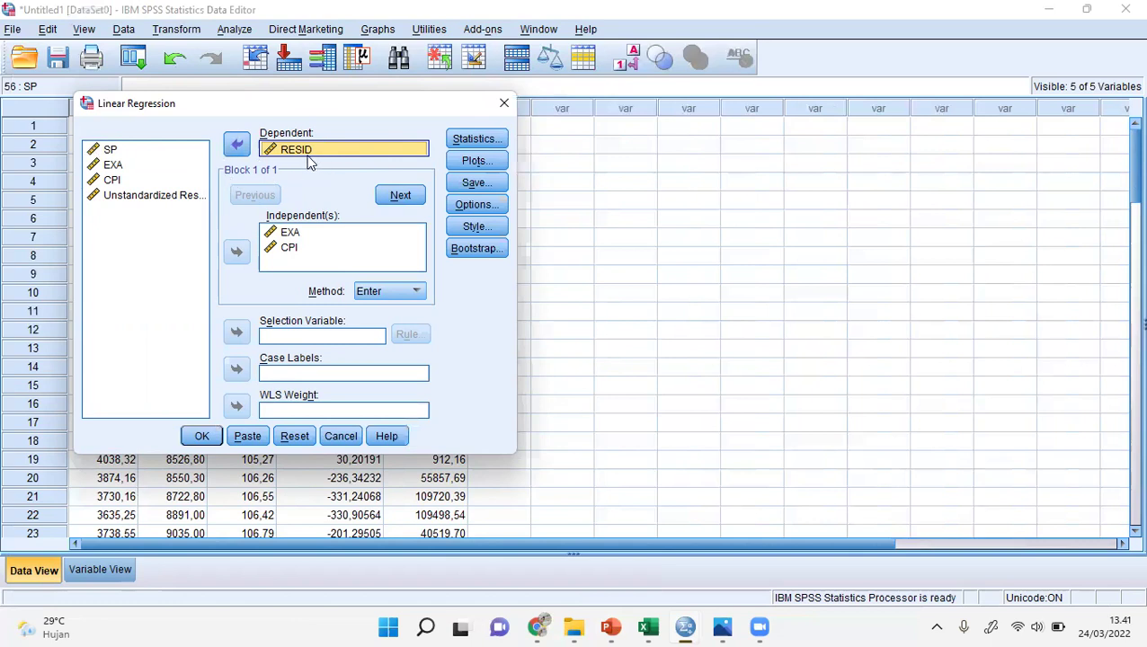
pyautogui.click(201, 437)
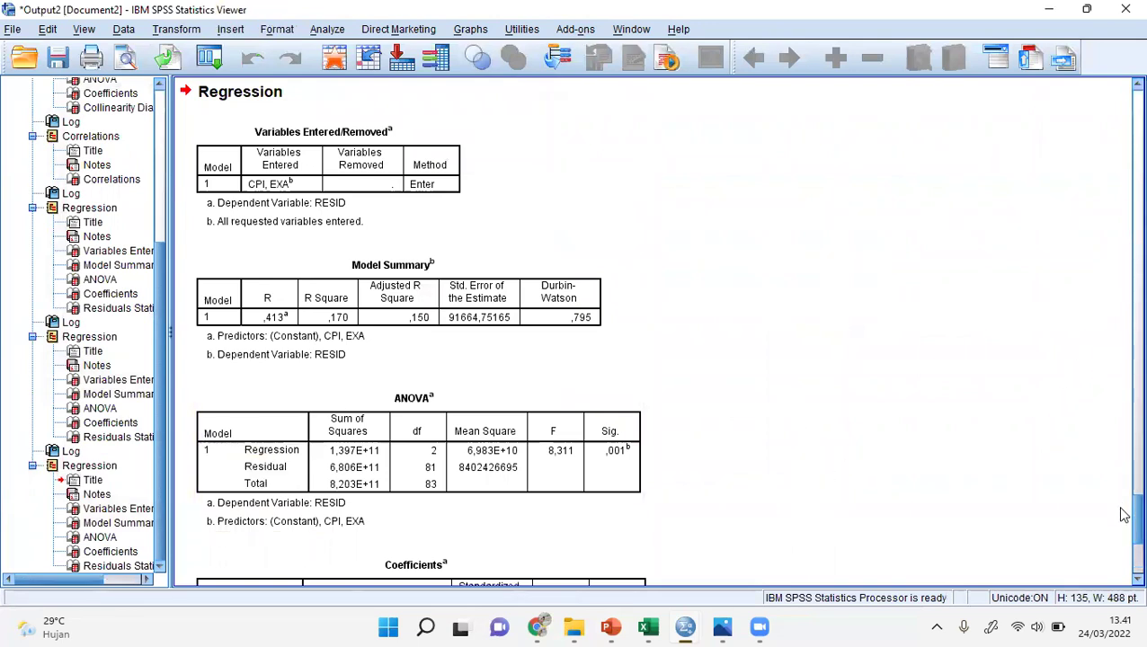
# - Examine the t and Sig. values of EXA and CPI in the Coefficients table of the RESID regression
pyautogui.scroll(-5, 1124, 515)
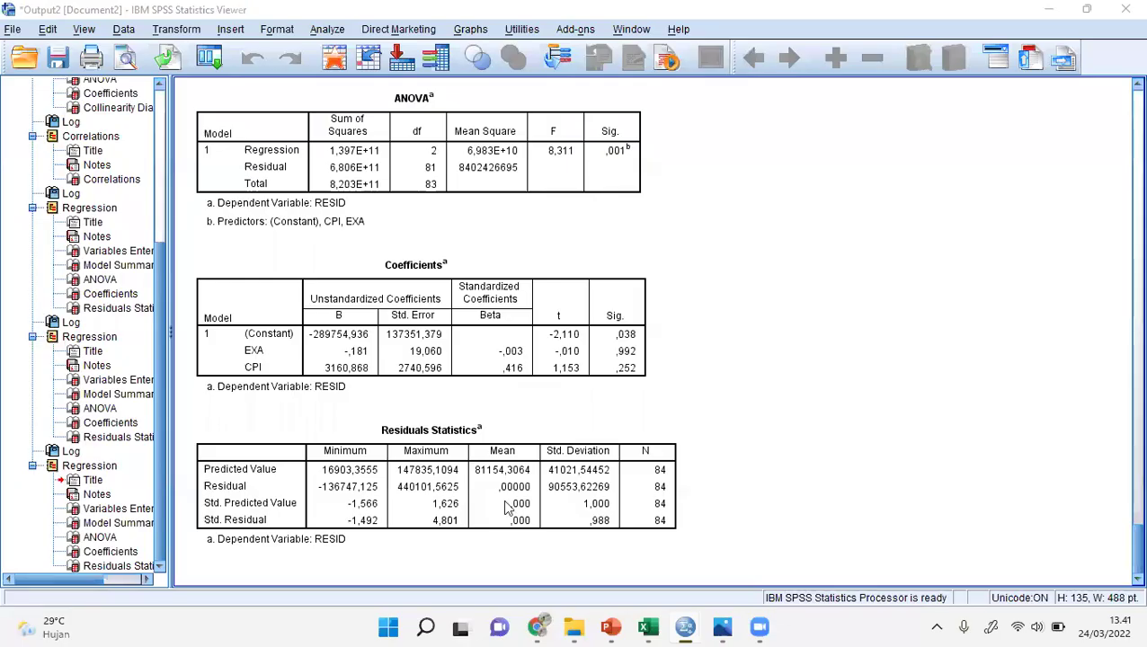
pyautogui.click(357, 478)
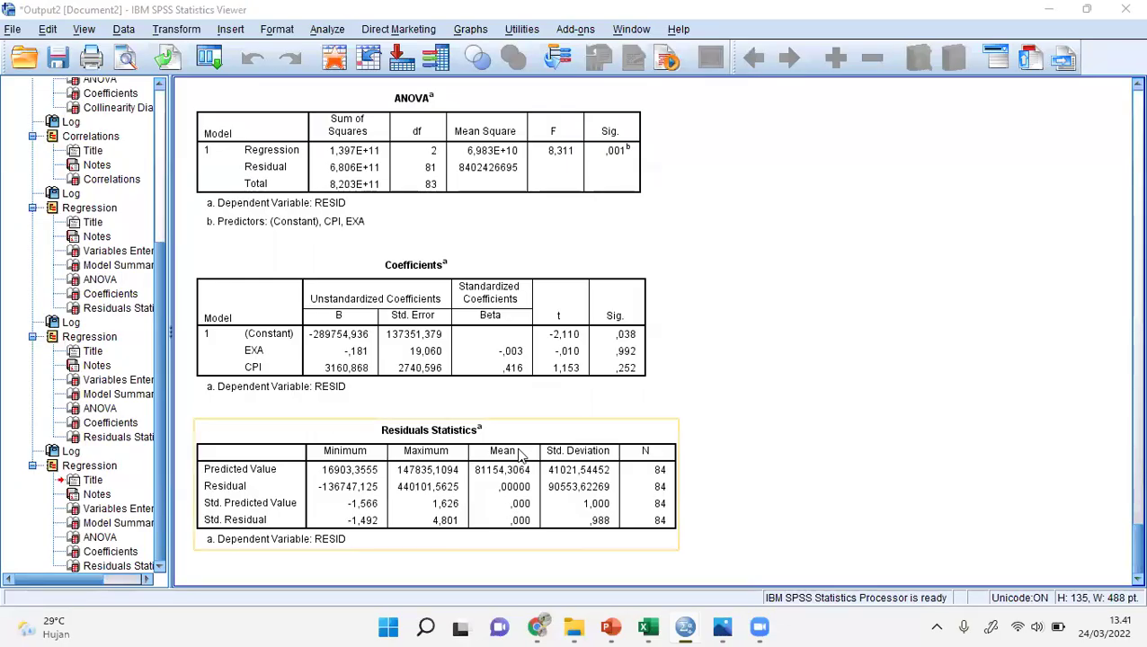
pyautogui.click(596, 369)
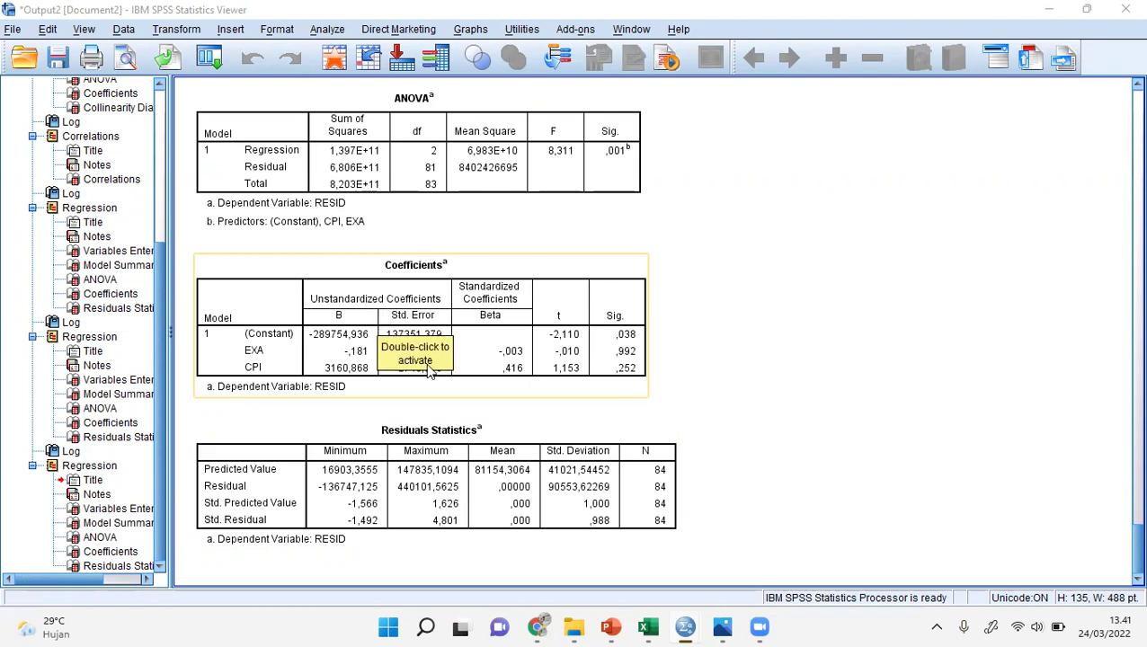
pyautogui.click(281, 358)
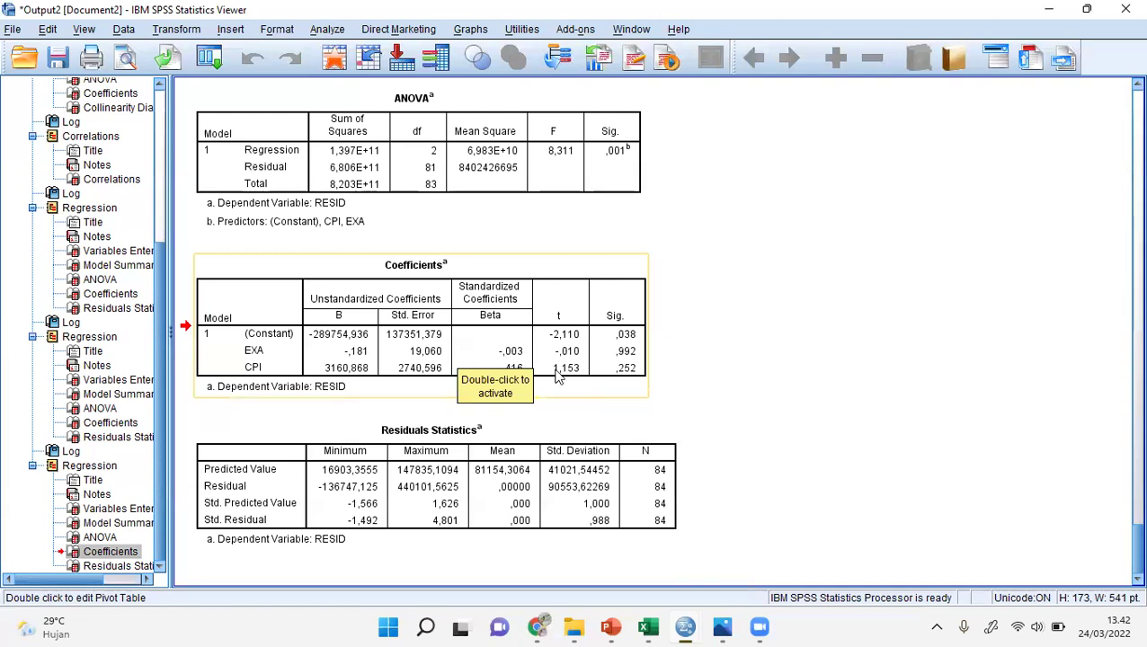
# - Switch to the PowerPoint slides and page forward through the White Test instructions to step 10, showing the RES_1 and RESID data
pyautogui.click(611, 626)
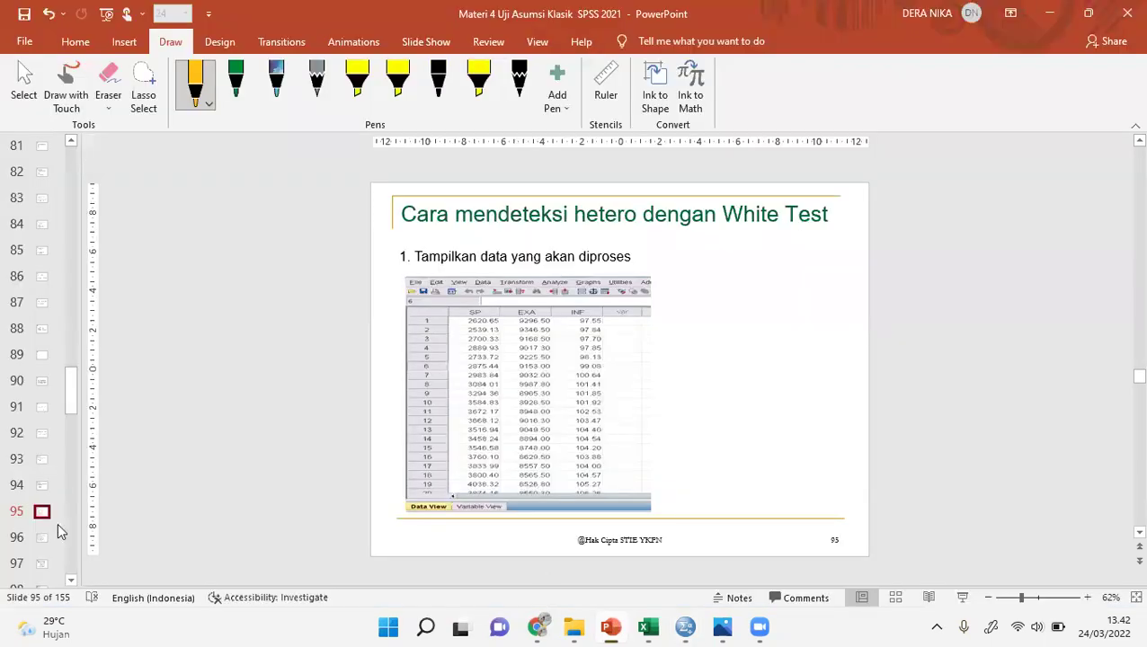
pyautogui.press('Down')
pyautogui.press('Down')
pyautogui.press('Down')
pyautogui.press('Down')
pyautogui.press('Down')
pyautogui.press('Down')
pyautogui.press('Down')
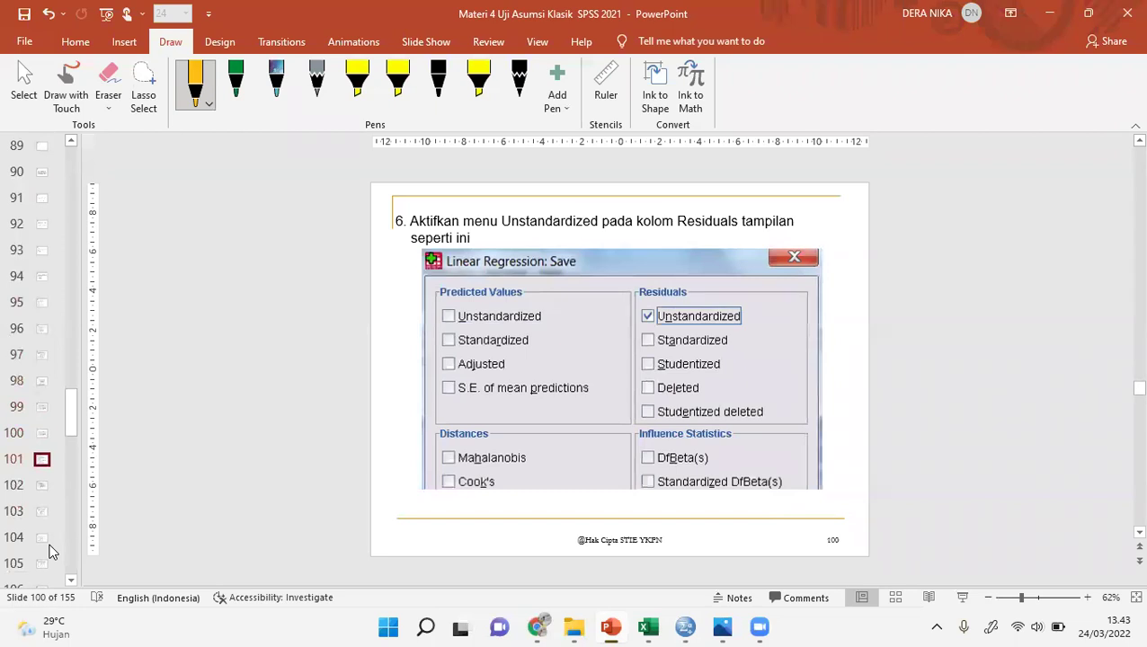
pyautogui.press('Down')
pyautogui.press('Down')
pyautogui.press('Down')
pyautogui.press('Down')
pyautogui.press('Down')
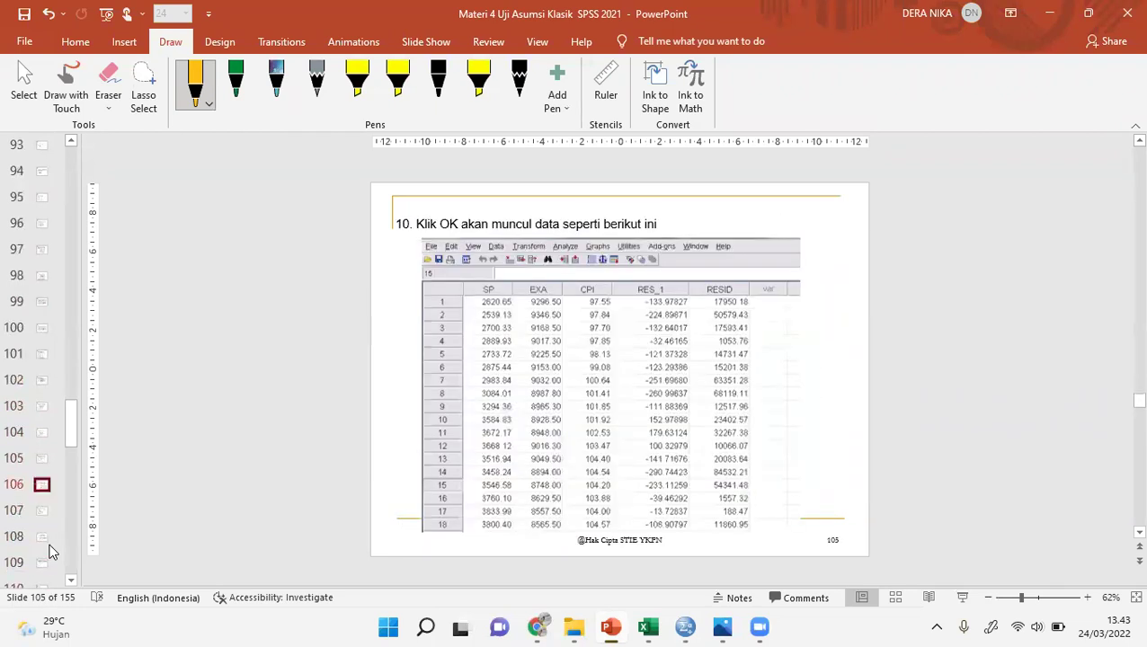